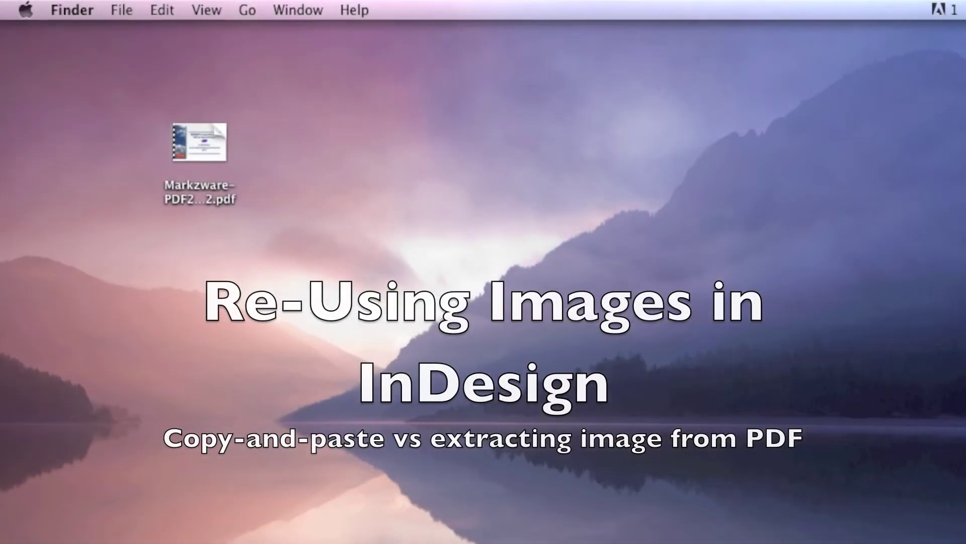
# - Open Markzware-PDF2DTP-Quark-2012 2.pdf from the desktop in Preview
pyautogui.moveTo(184, 139)
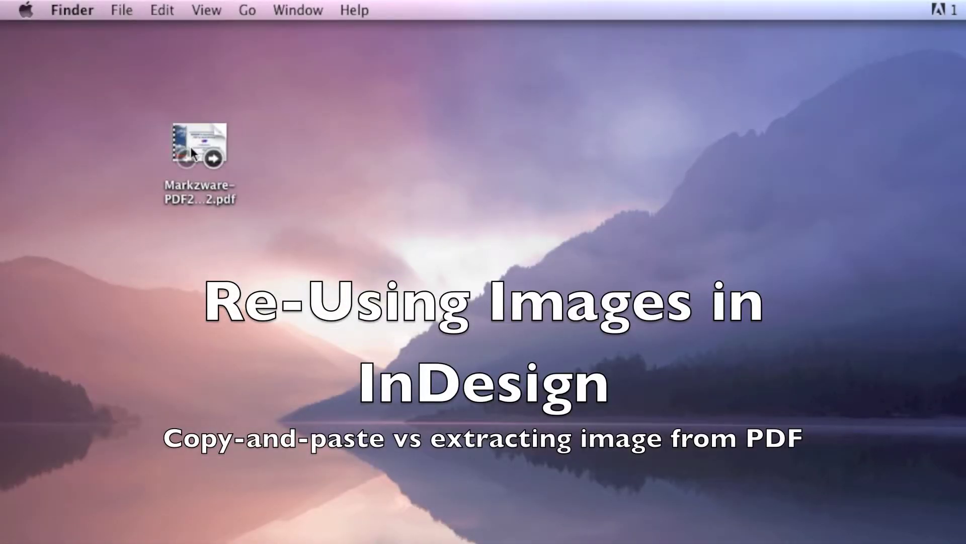
pyautogui.doubleClick(190, 147)
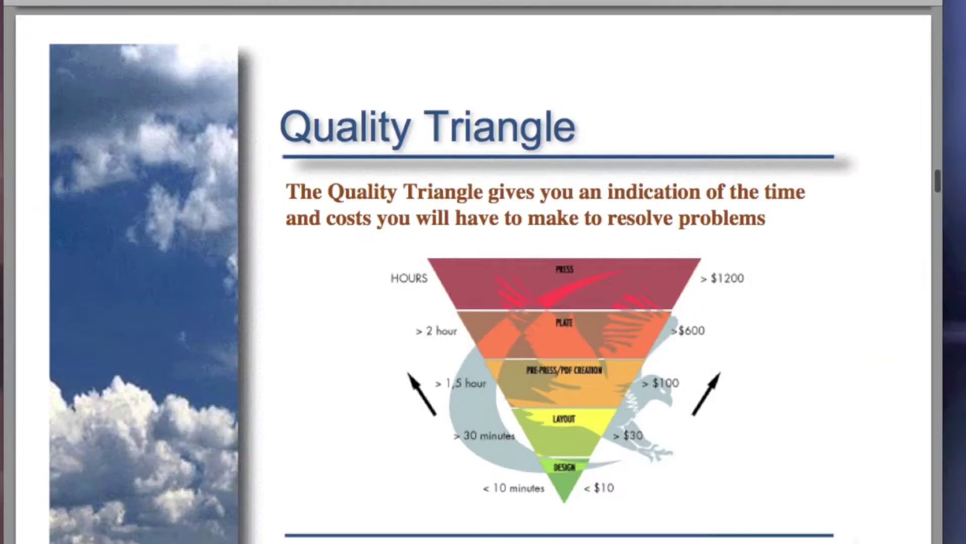
# - Select the Quality Triangle diagram image in the PDF
pyautogui.click(564, 295)
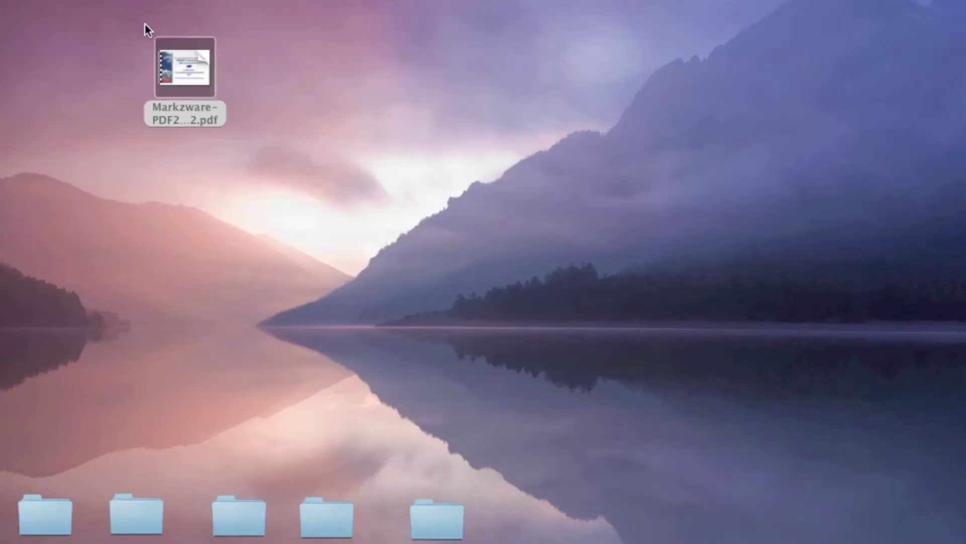
pyautogui.moveTo(170, 63); pyautogui.dragTo(624, 541)
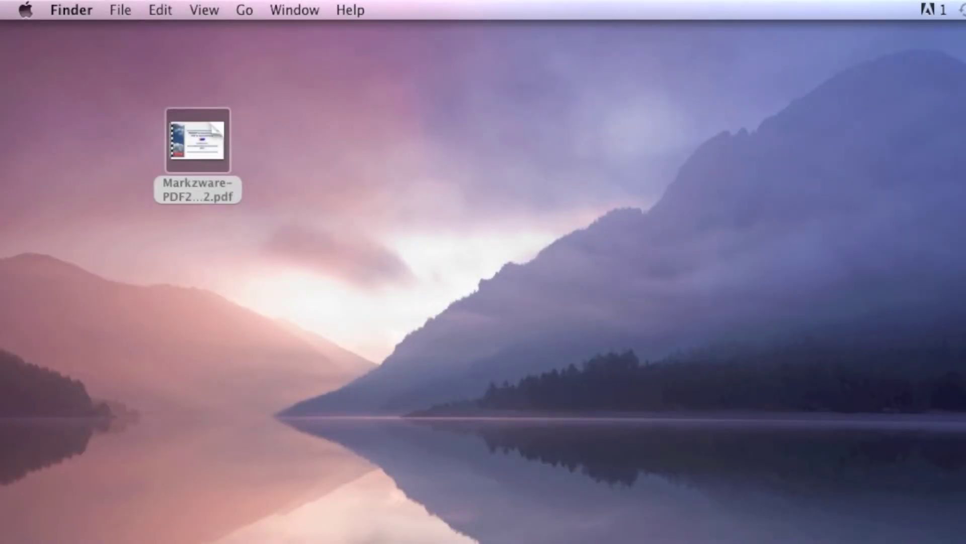
# - Show the PDF2DTP presentation at its customer feedback slide and move the window right
pyautogui.press('super+Tab')
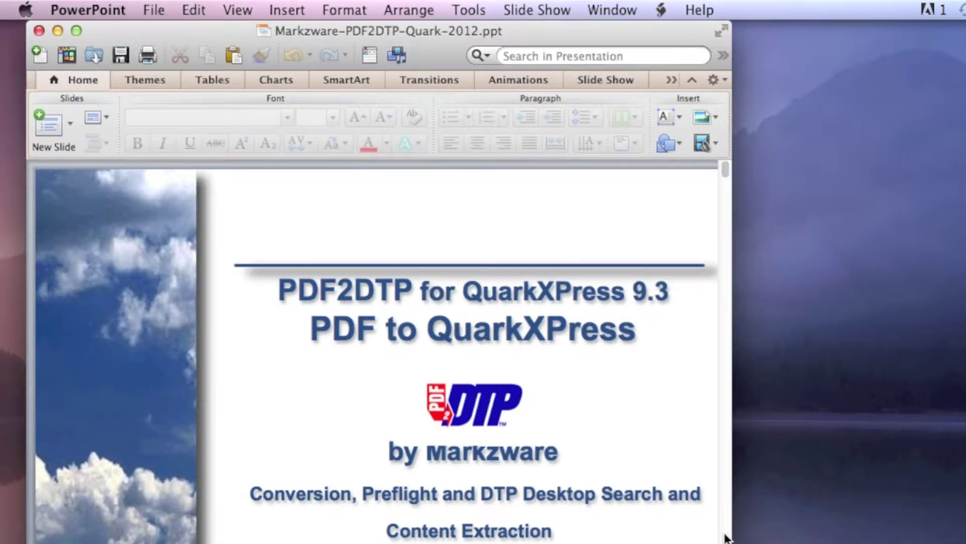
pyautogui.scroll(-15, 726, 538)
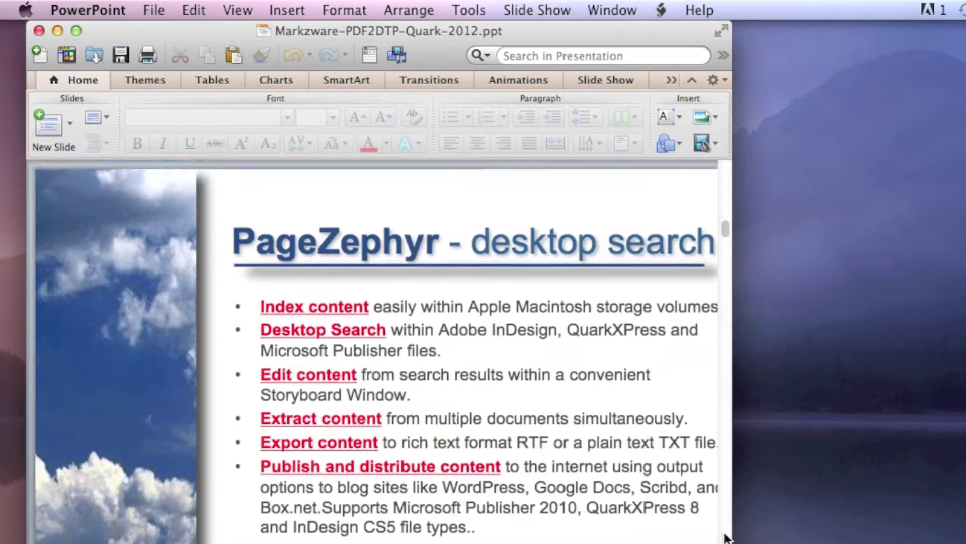
pyautogui.scroll(-12, 726, 538)
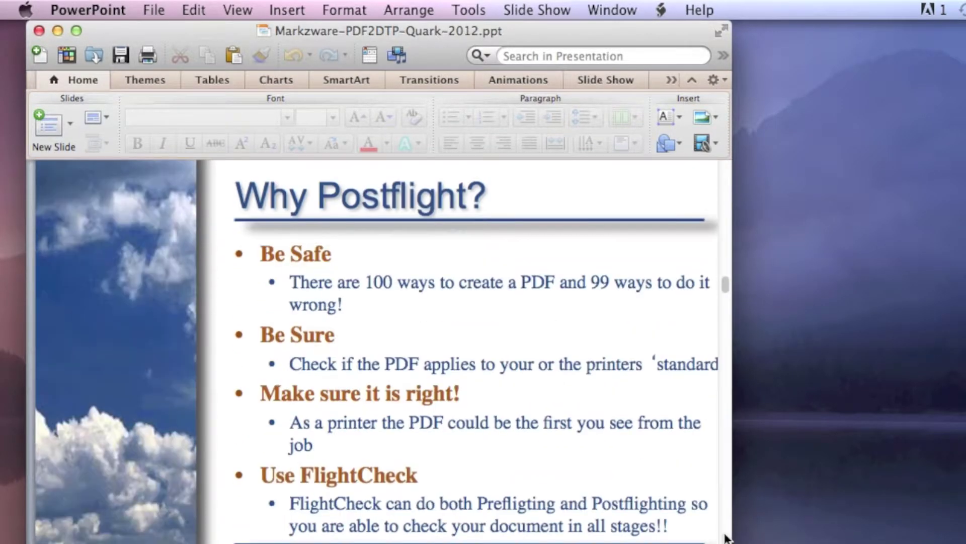
pyautogui.scroll(-6, 727, 537)
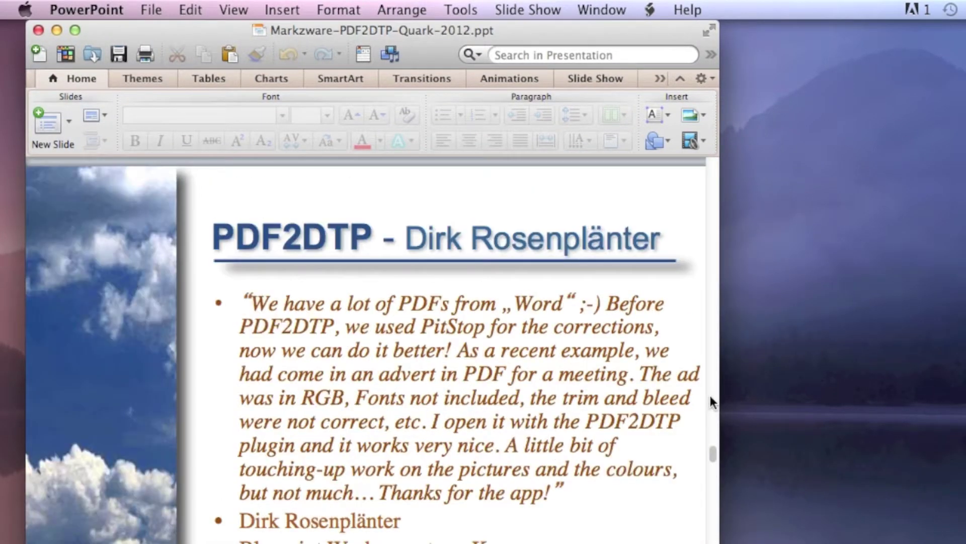
pyautogui.scroll(5, 710, 401)
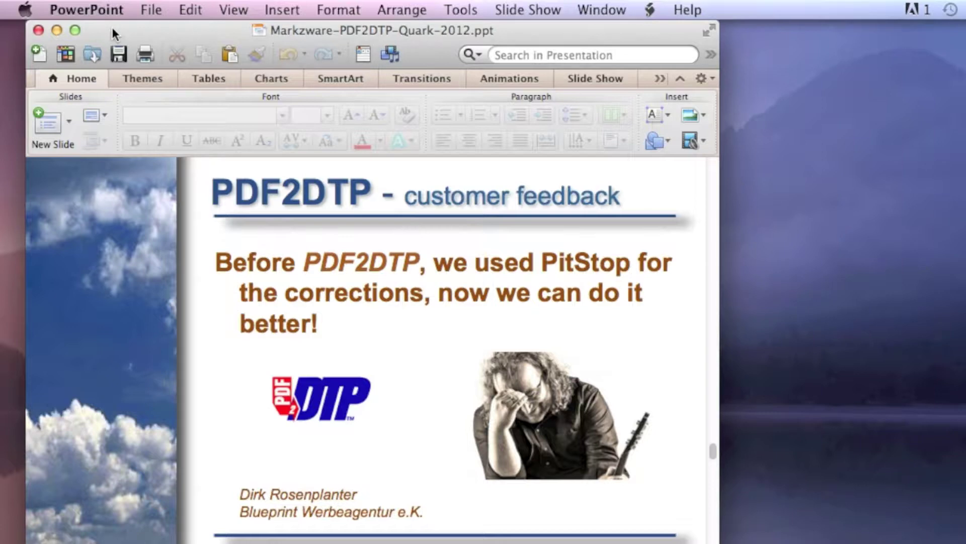
pyautogui.moveTo(113, 27); pyautogui.dragTo(605, 29)
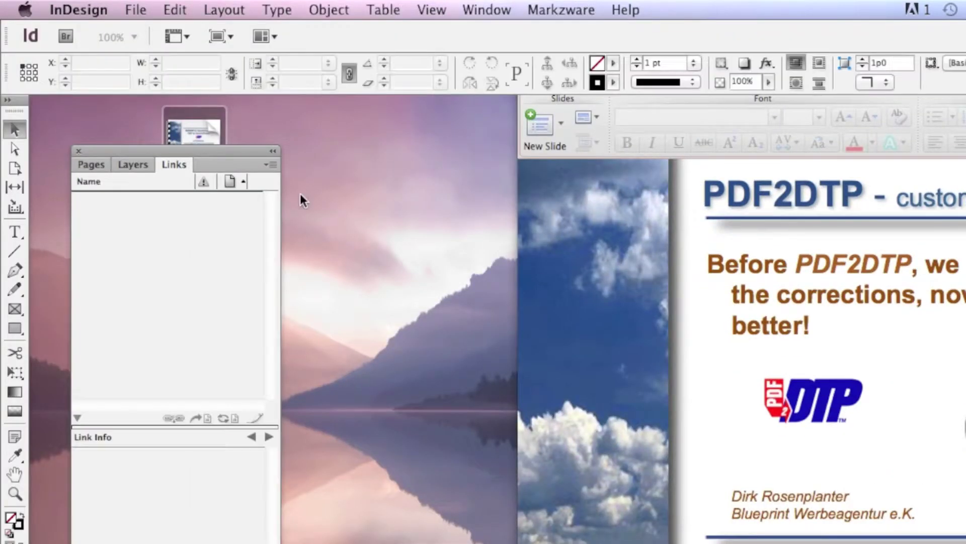
# - Create a default new InDesign document and drag the slide's portrait photo onto its page
pyautogui.press('super+n')
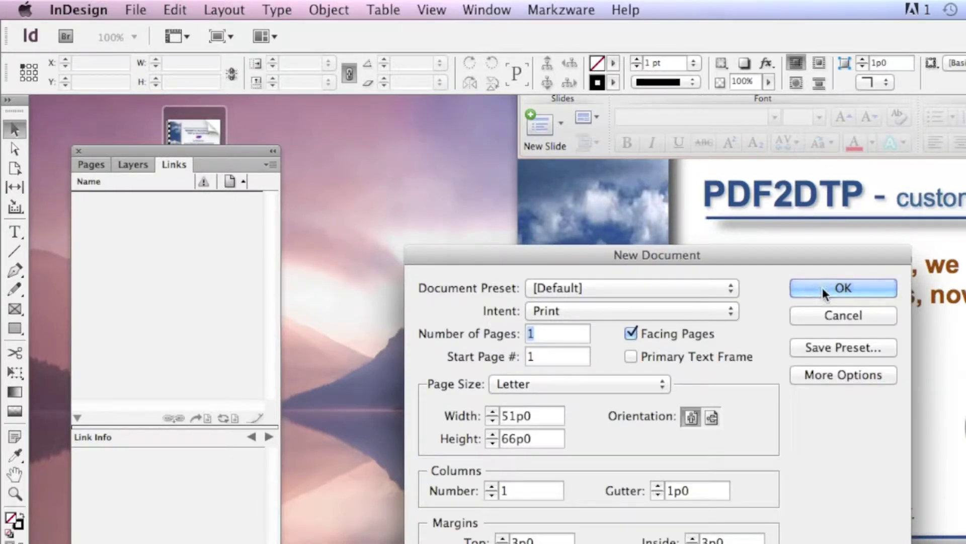
pyautogui.click(791, 285)
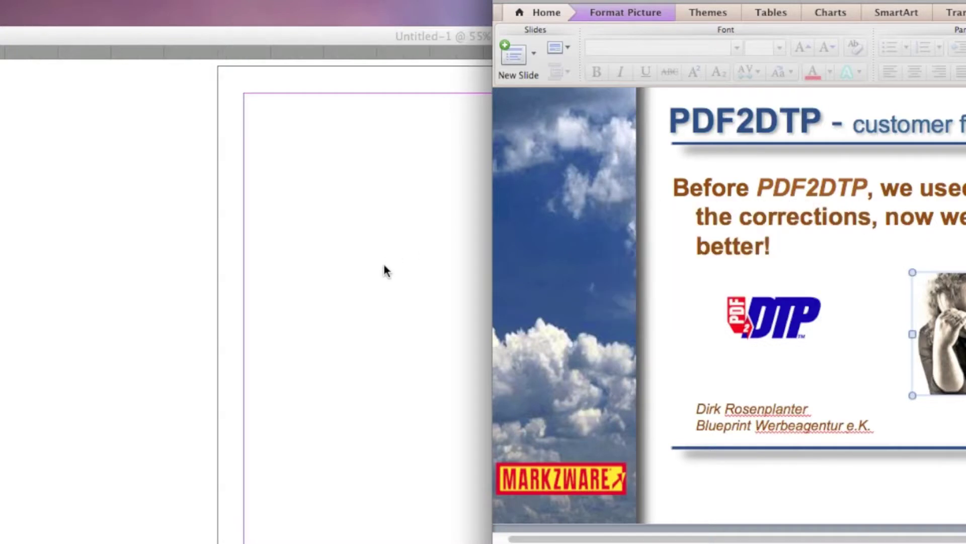
pyautogui.moveTo(383, 266); pyautogui.dragTo(331, 265)
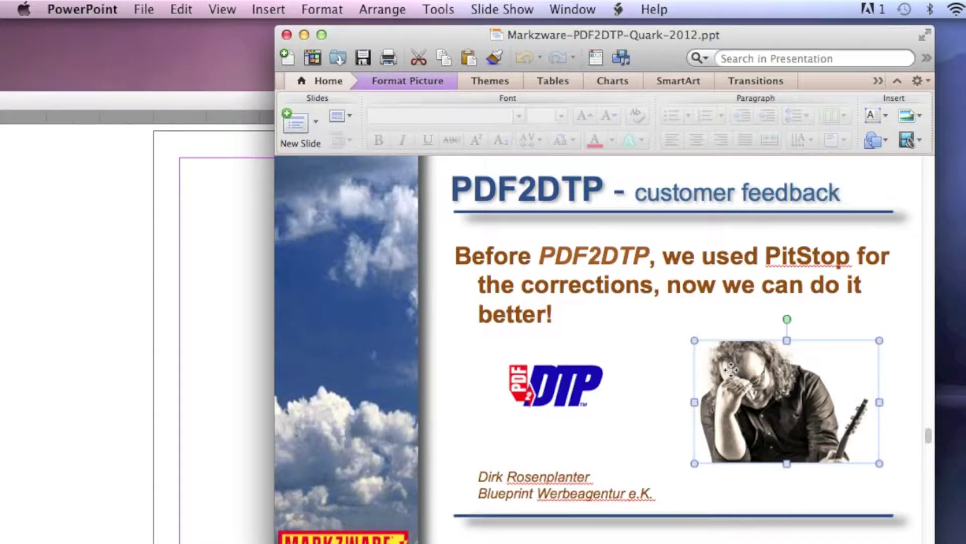
# - Copy the portrait photo in PowerPoint, paste it into InDesign, and reposition the document window
pyautogui.click(181, 9)
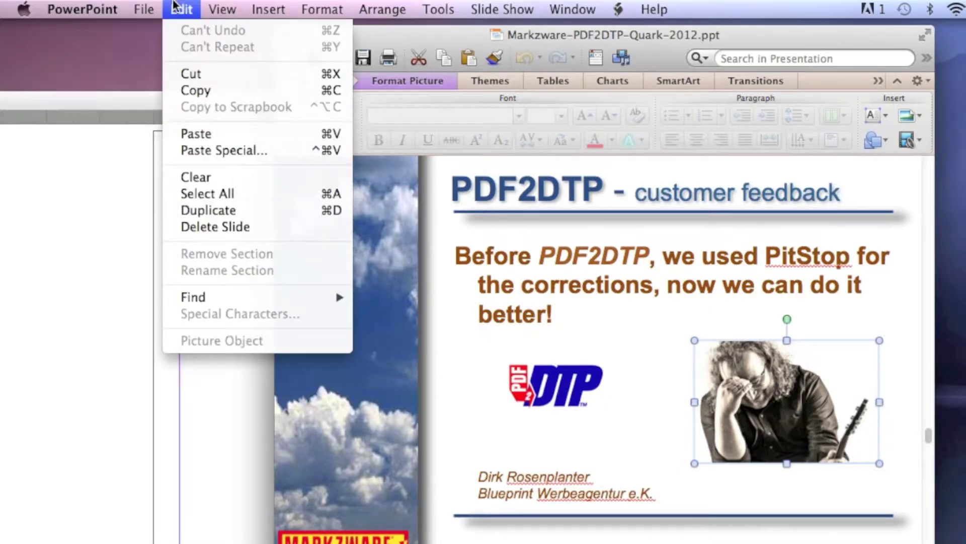
pyautogui.click(181, 91)
pyautogui.press('super+Tab')
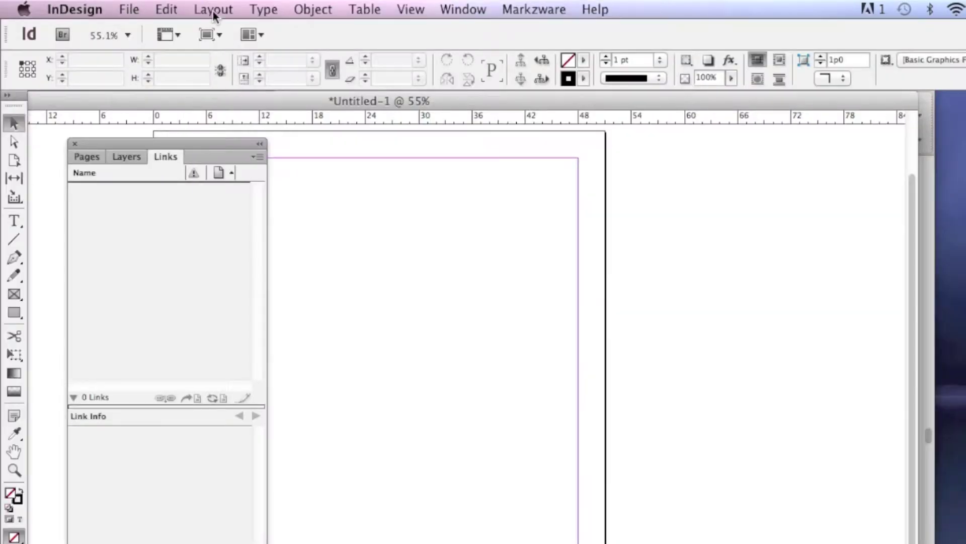
pyautogui.click(163, 9)
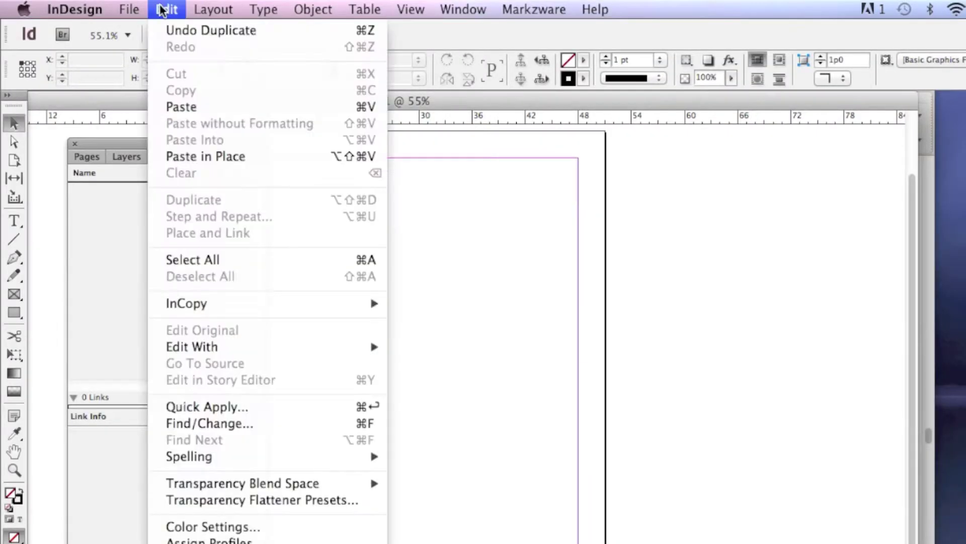
pyautogui.click(180, 106)
pyautogui.click(478, 322)
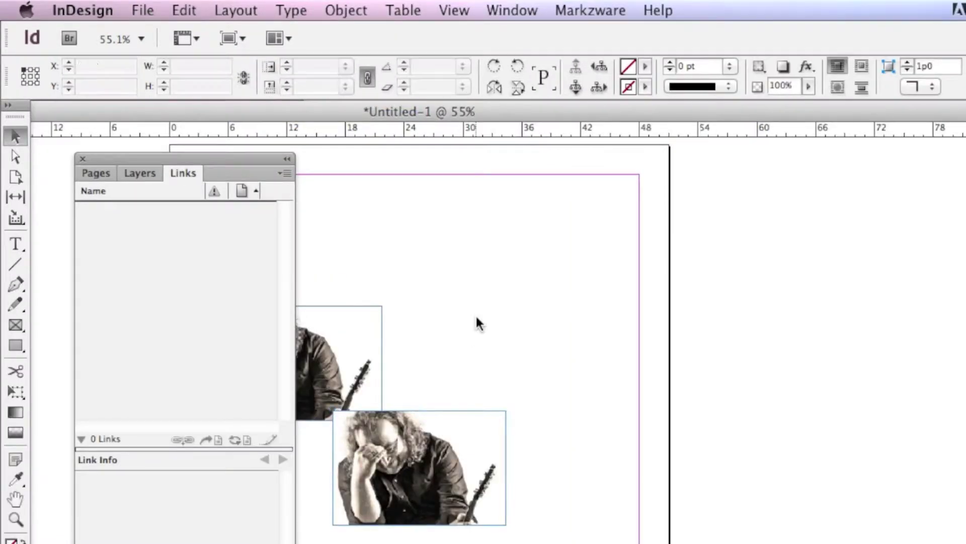
pyautogui.moveTo(430, 119); pyautogui.dragTo(665, 187)
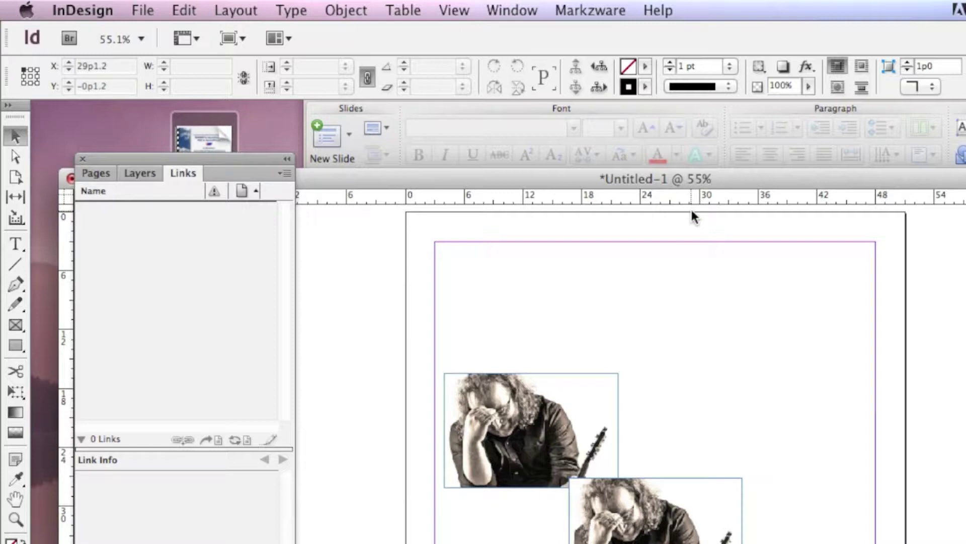
pyautogui.click(534, 434)
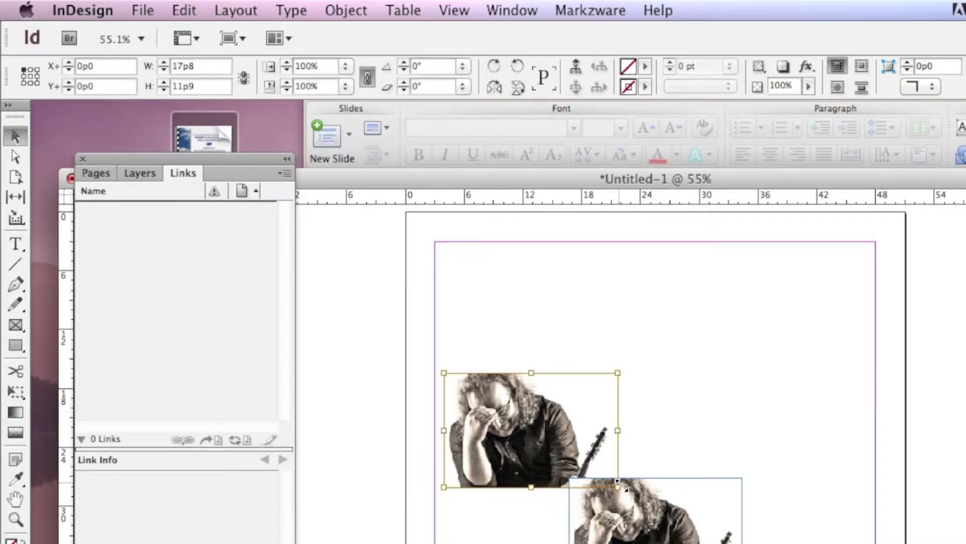
pyautogui.click(600, 320)
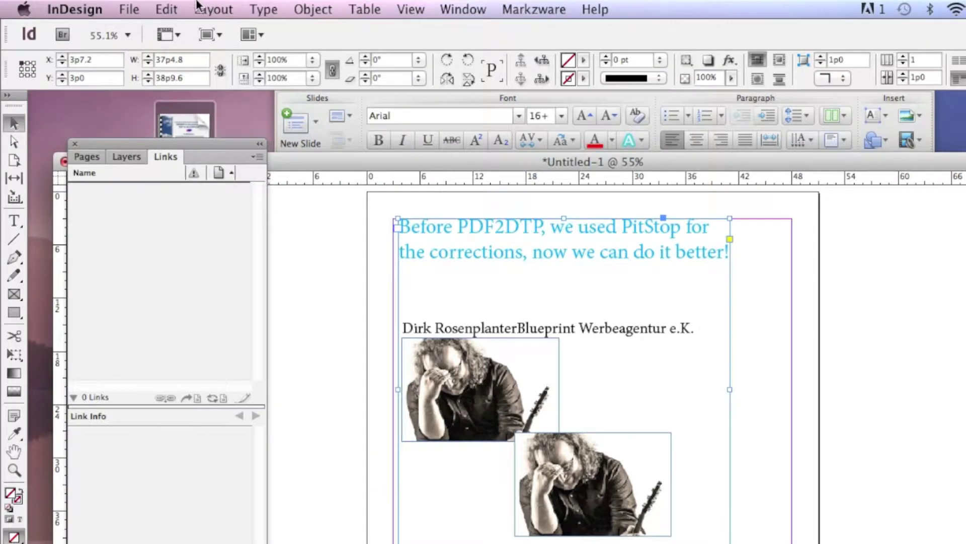
# - Save the document as Untitled-1.indd on the Desktop
pyautogui.click(128, 8)
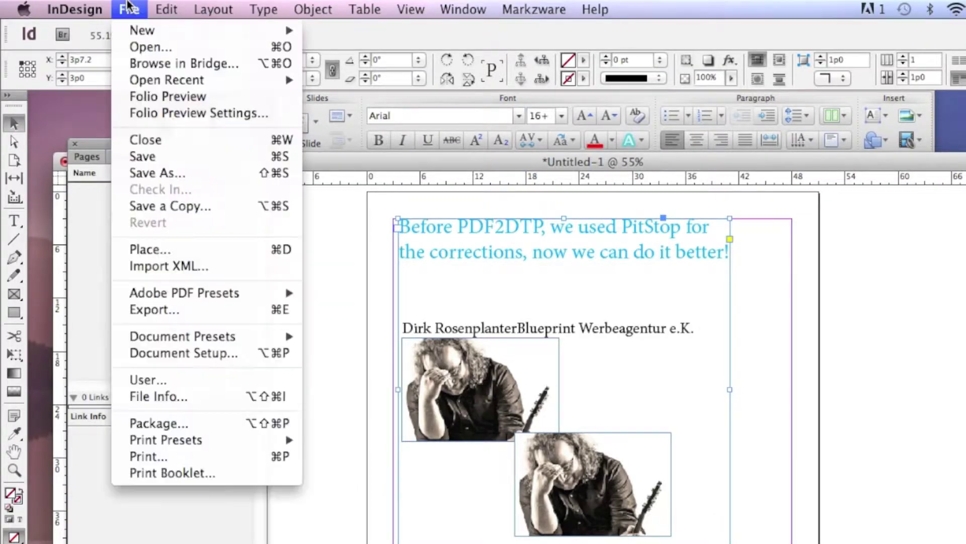
pyautogui.click(174, 175)
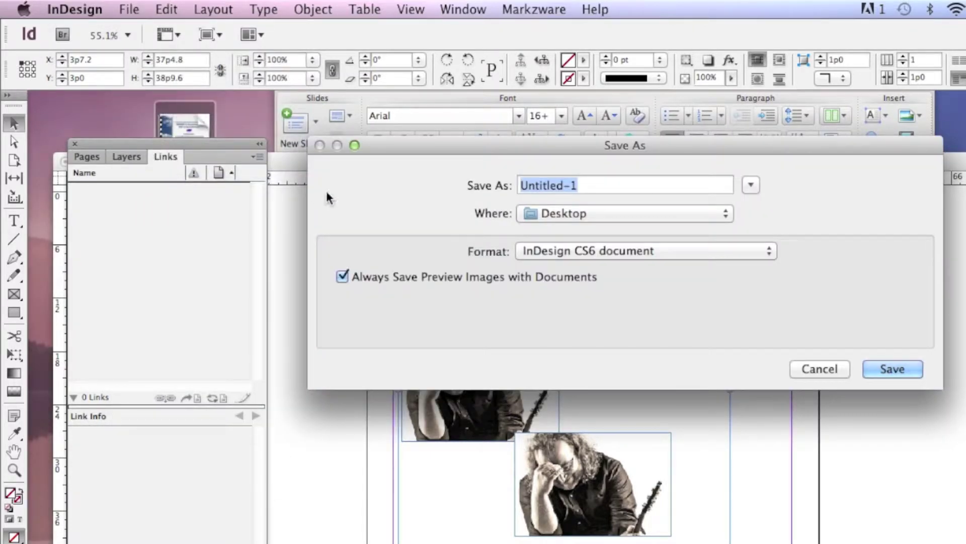
pyautogui.click(899, 368)
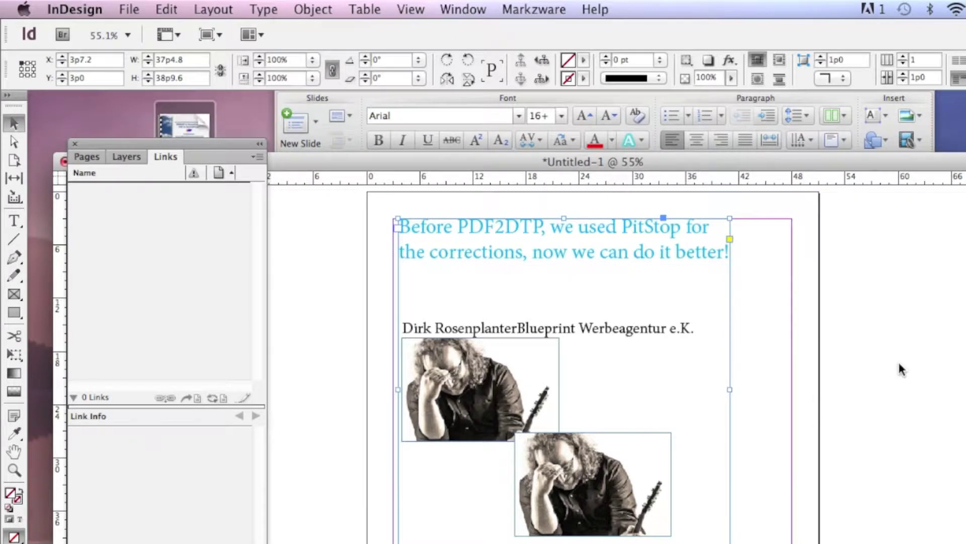
# - Show the Preflight panel, reporting no errors, positioned over the page
pyautogui.click(463, 9)
pyautogui.moveTo(553, 305)
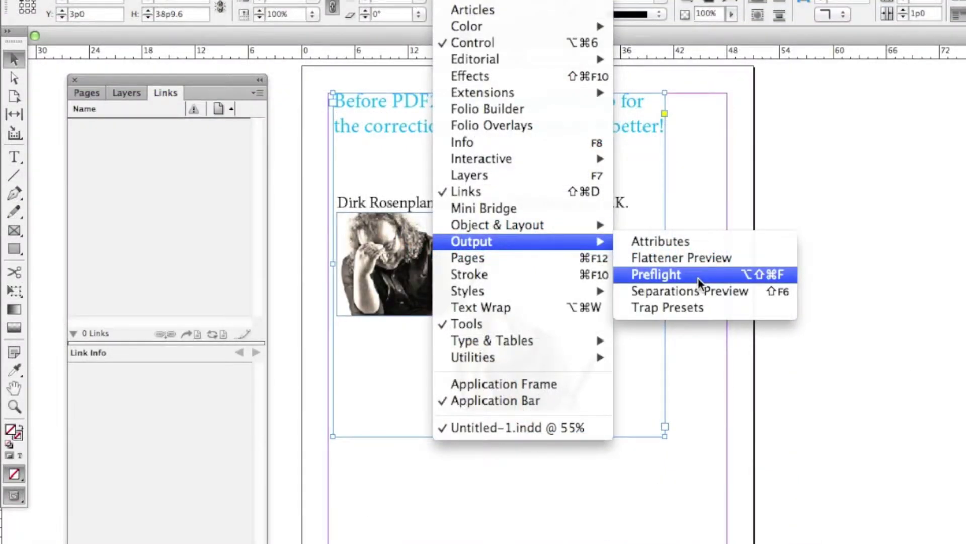
pyautogui.click(698, 275)
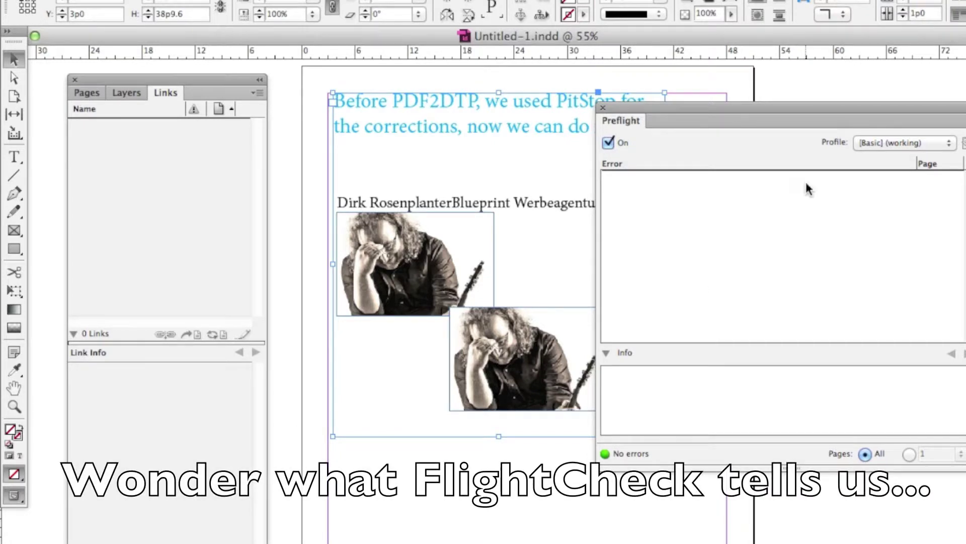
pyautogui.moveTo(786, 105); pyautogui.dragTo(637, 128)
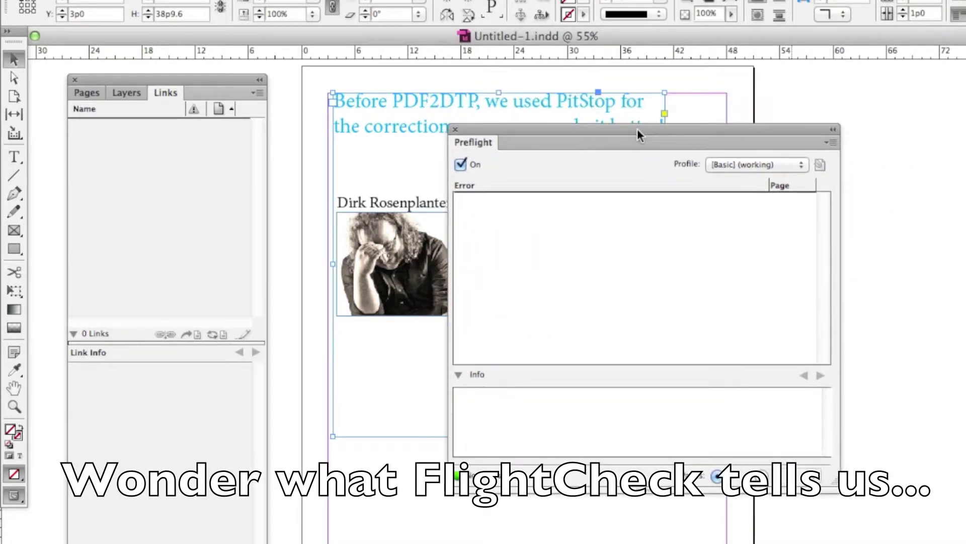
pyautogui.click(130, 9)
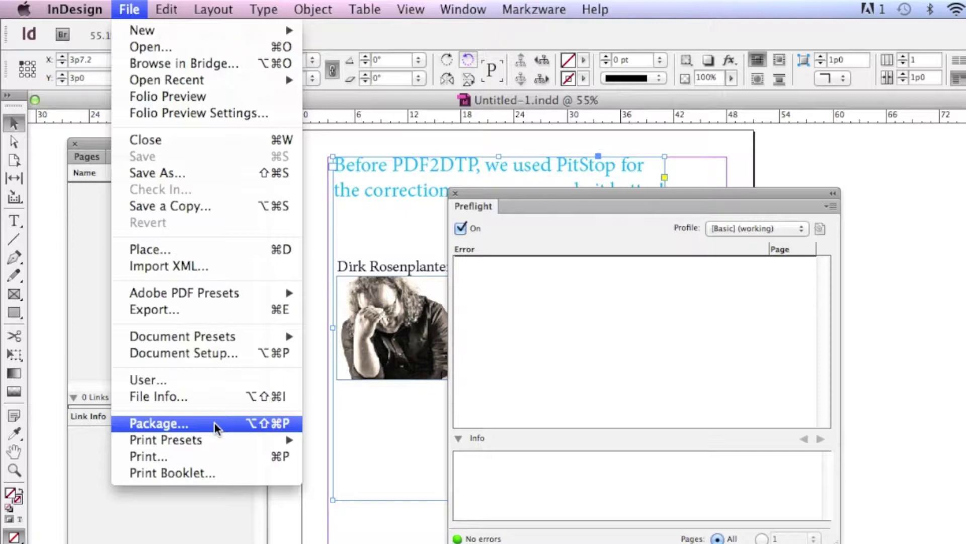
# - Review the Package summary's links and images, colours and inks, print settings and fonts
pyautogui.click(215, 423)
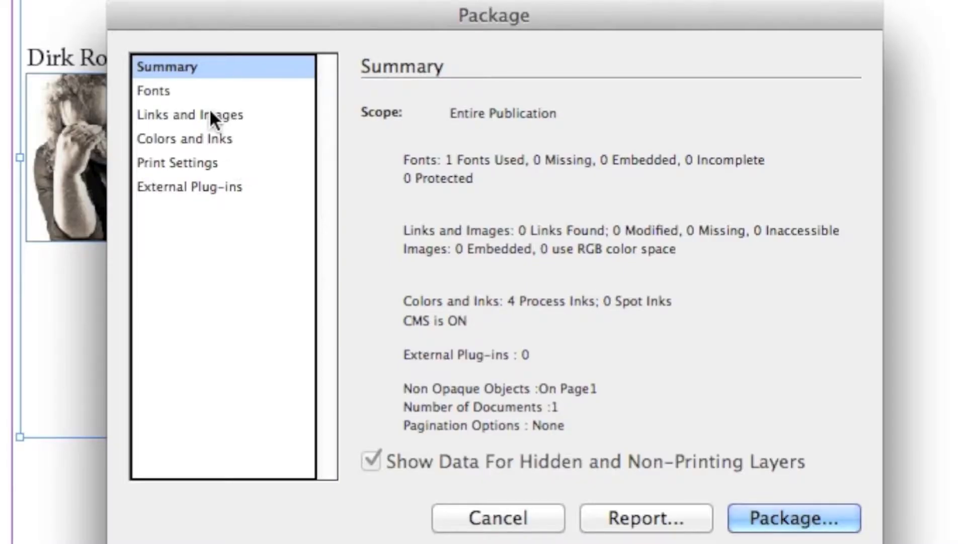
pyautogui.click(210, 114)
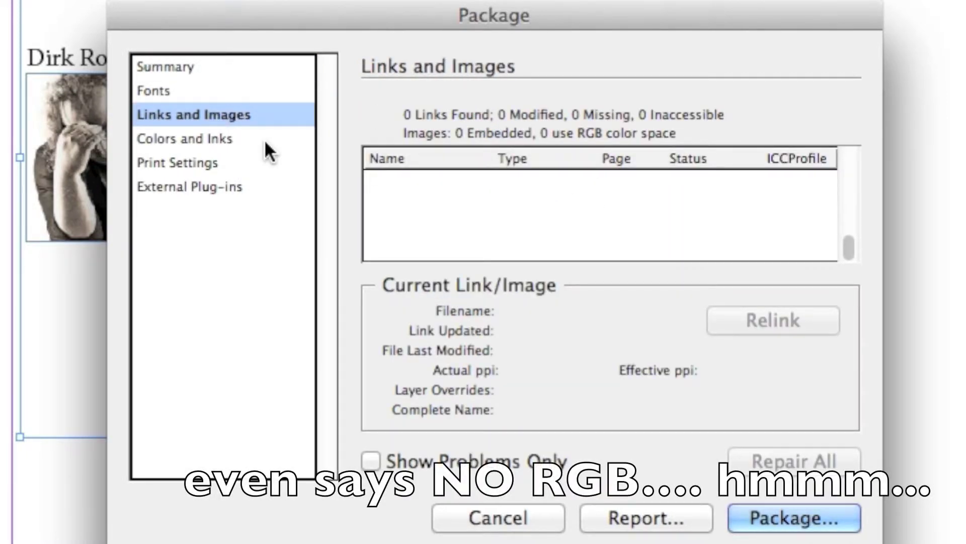
pyautogui.click(171, 136)
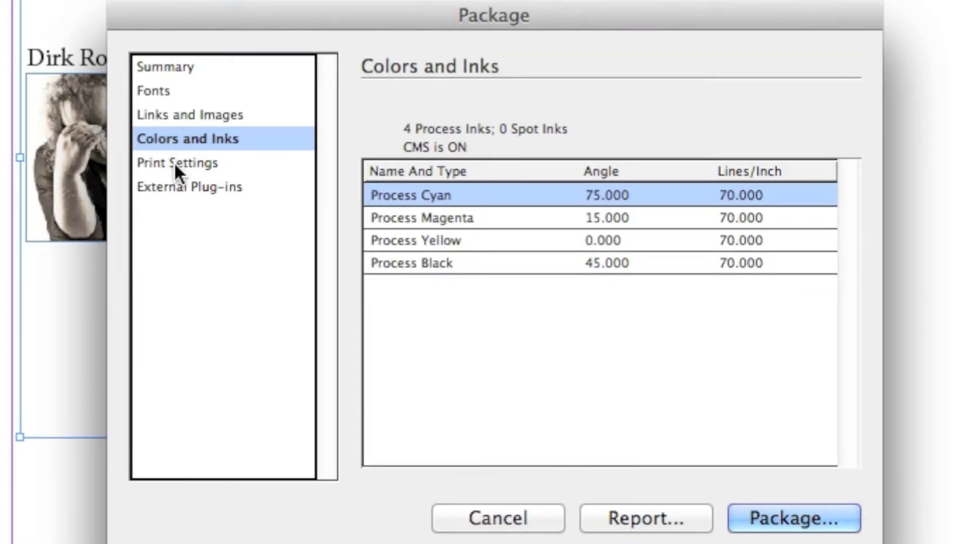
pyautogui.click(174, 162)
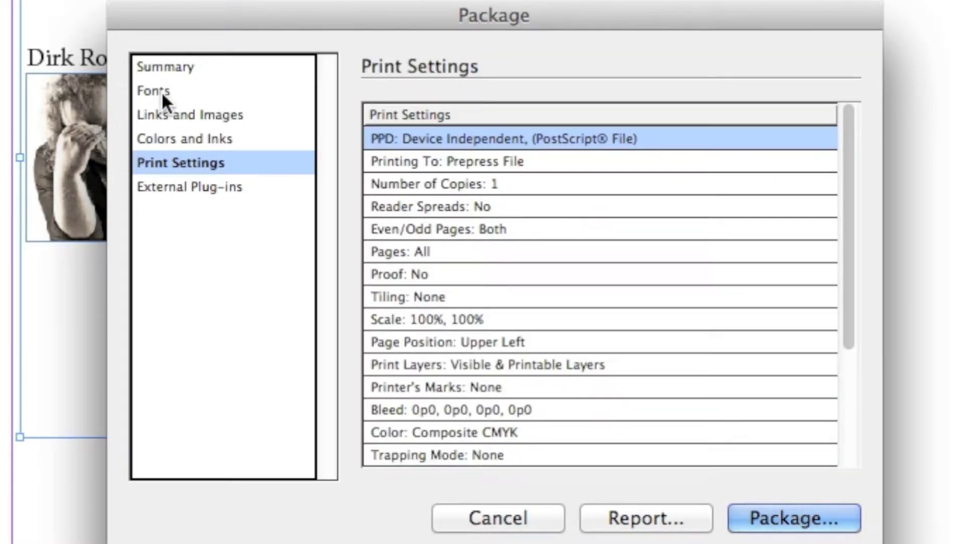
pyautogui.click(161, 92)
pyautogui.click(171, 118)
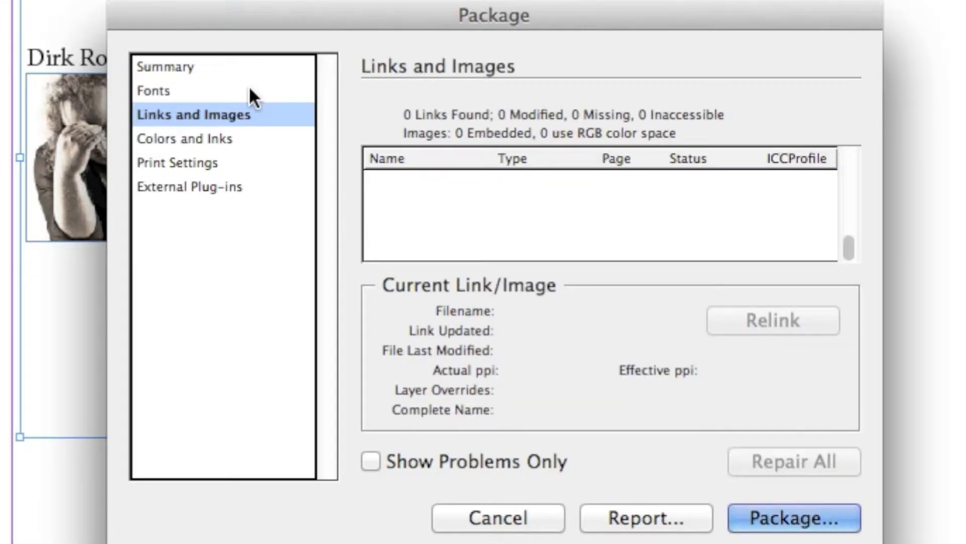
pyautogui.moveTo(250, 10); pyautogui.dragTo(418, 25)
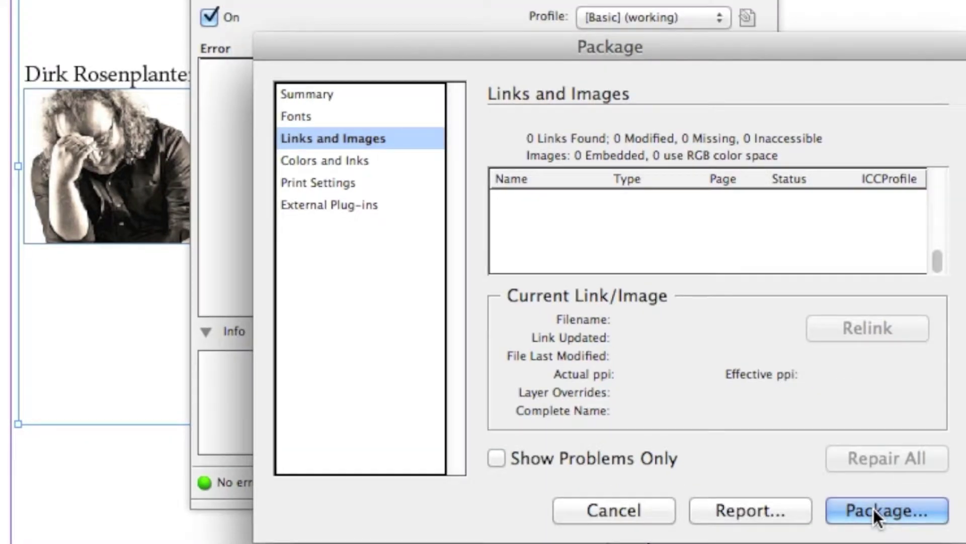
# - Package the document into Untitled-1 Folder on the Desktop, accepting the font warning
pyautogui.click(874, 509)
pyautogui.click(717, 98)
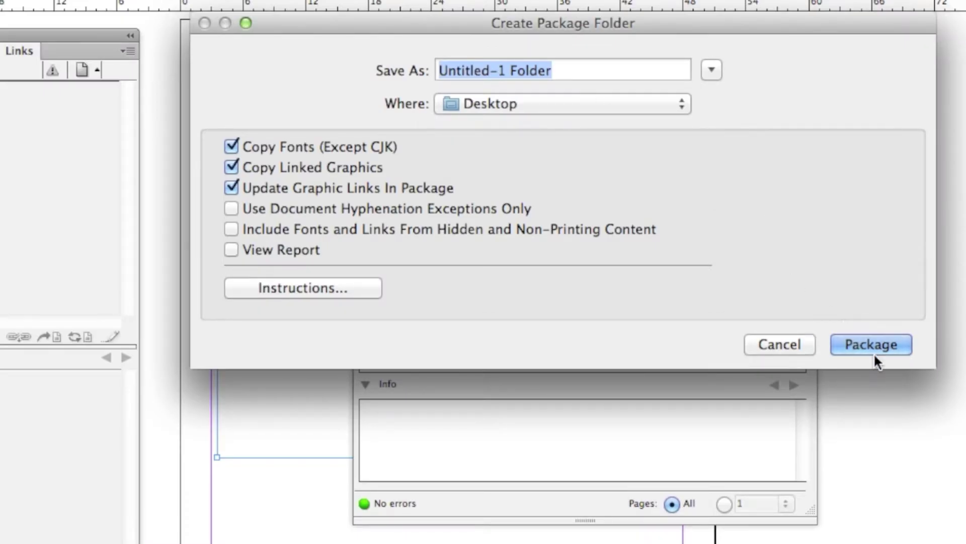
pyautogui.click(880, 350)
pyautogui.click(747, 453)
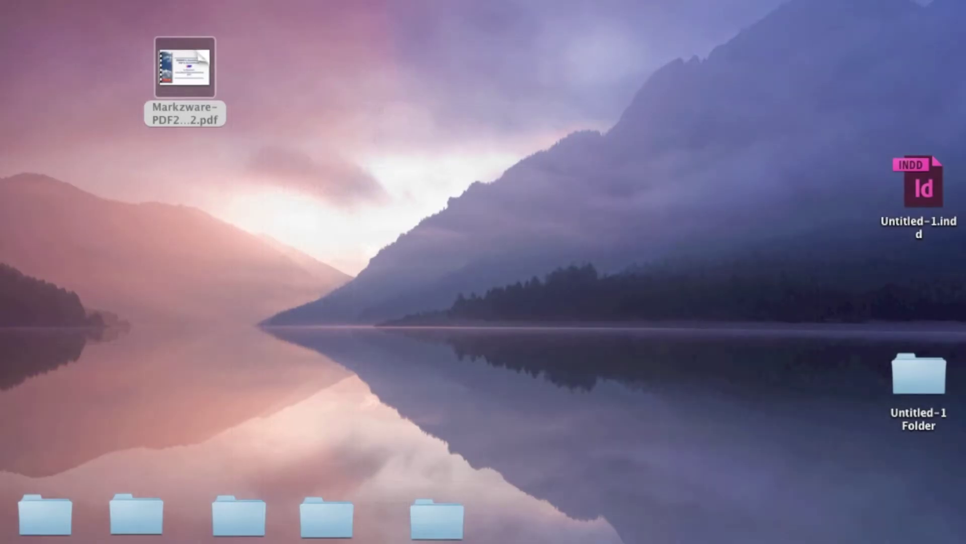
# - Move Untitled-1 Folder to the centre of the desktop and open it
pyautogui.moveTo(902, 373); pyautogui.dragTo(423, 234)
pyautogui.doubleClick(426, 224)
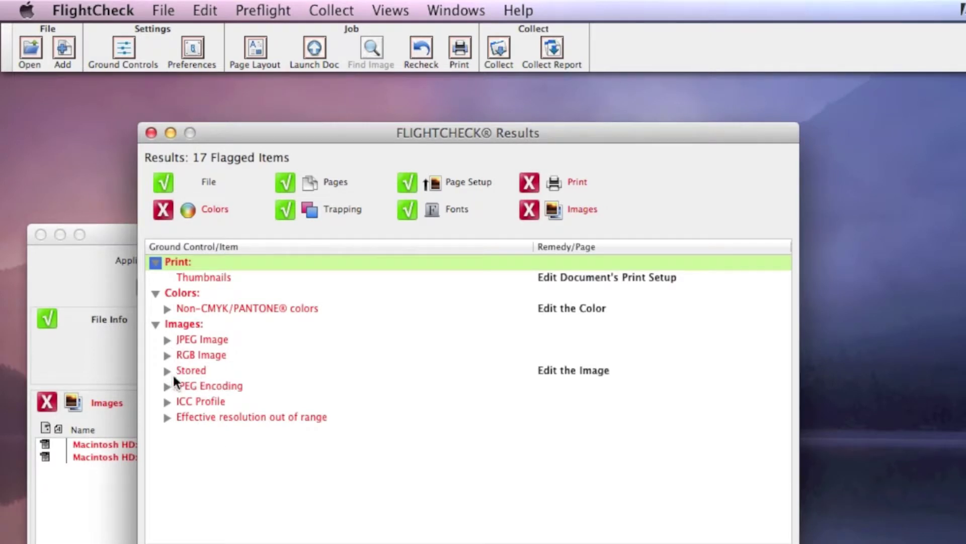
# - Expand the Stored images issue, close the Results overview, and raise the layout report
pyautogui.click(167, 371)
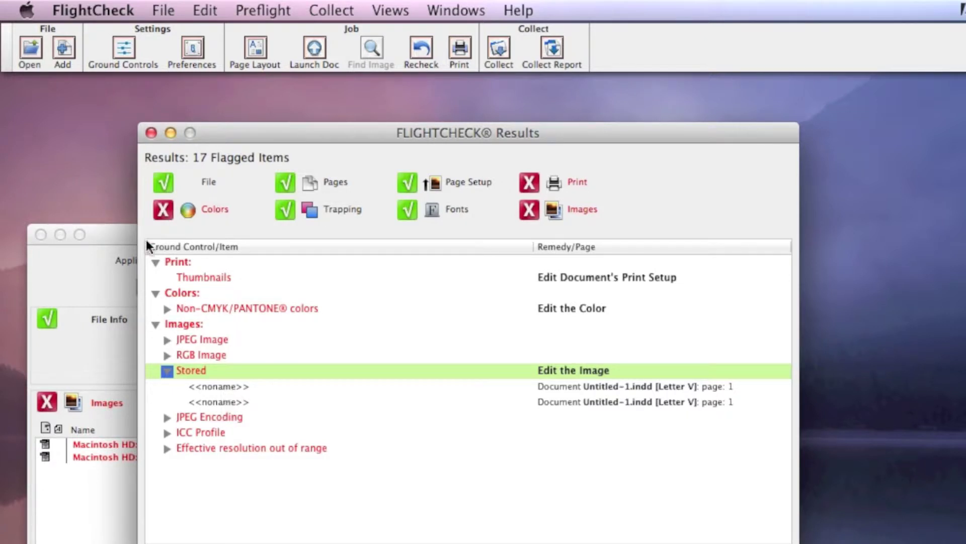
pyautogui.click(151, 133)
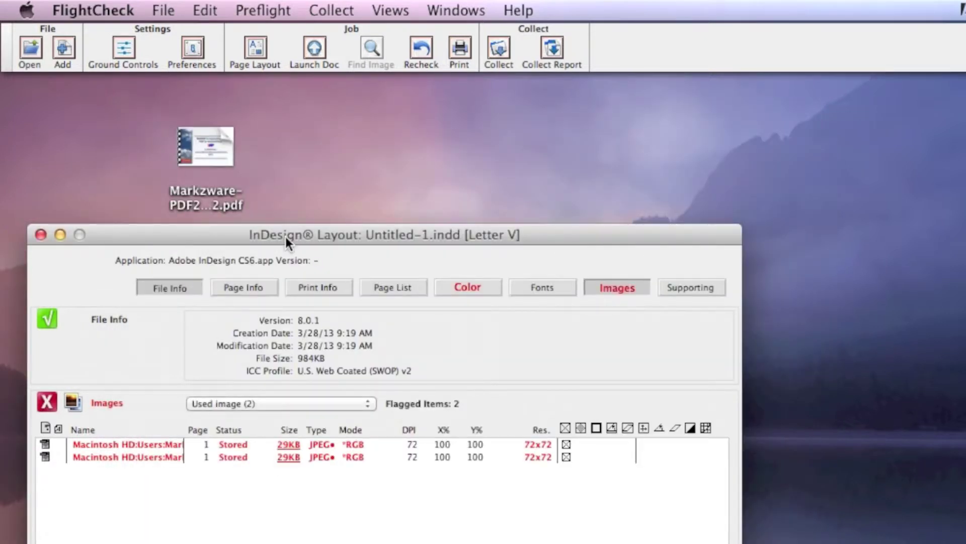
pyautogui.moveTo(285, 234); pyautogui.dragTo(324, 125)
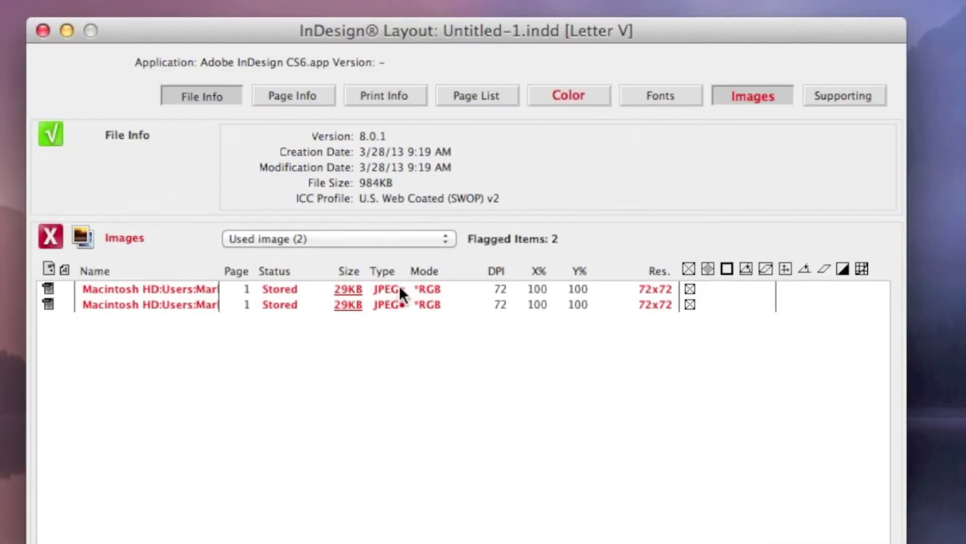
# - Inspect details of the first flagged 72 dpi RGB JPEG, then bring up Ground Controls
pyautogui.click(369, 330)
pyautogui.doubleClick(399, 285)
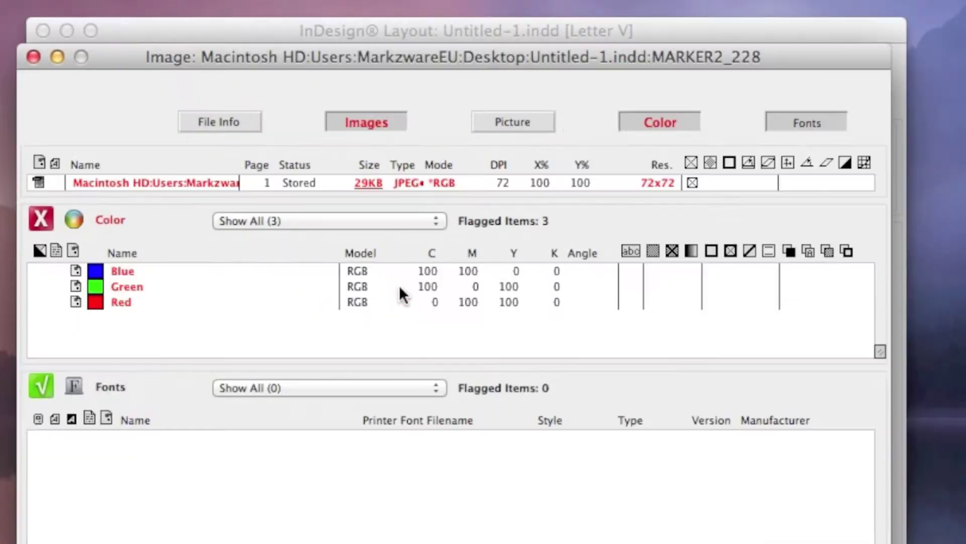
pyautogui.click(33, 57)
pyautogui.click(263, 368)
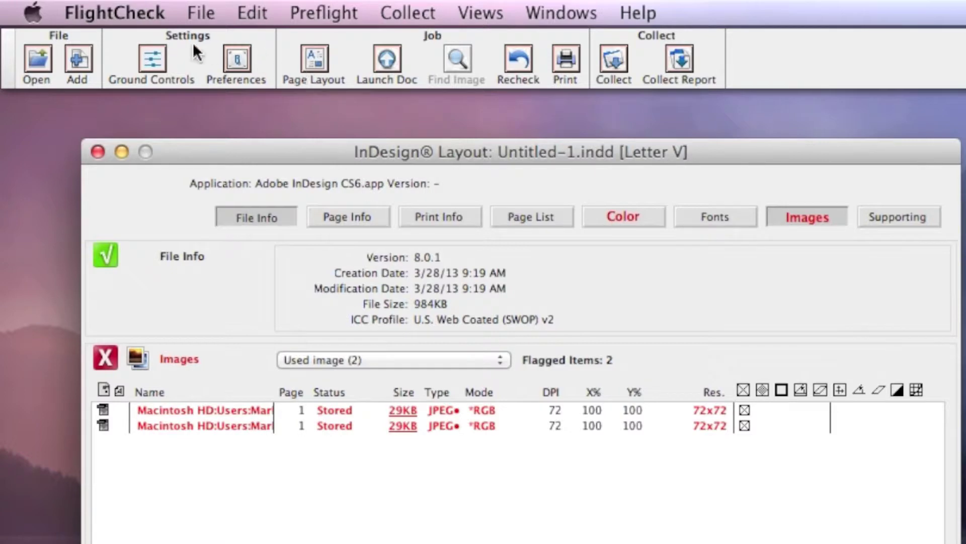
pyautogui.click(154, 48)
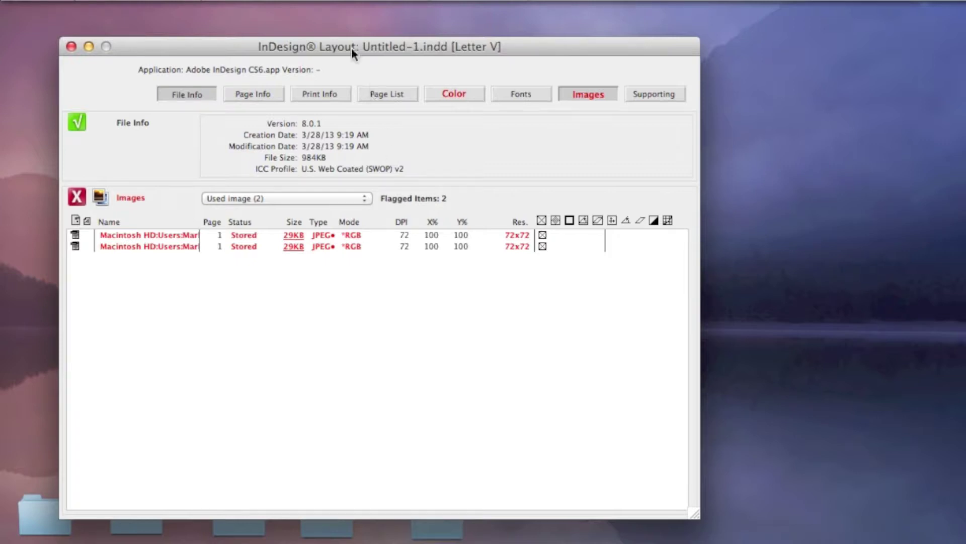
# - Collect the job into Untitled-1.indd_f on the Desktop and close the layout report
pyautogui.press('super+k')
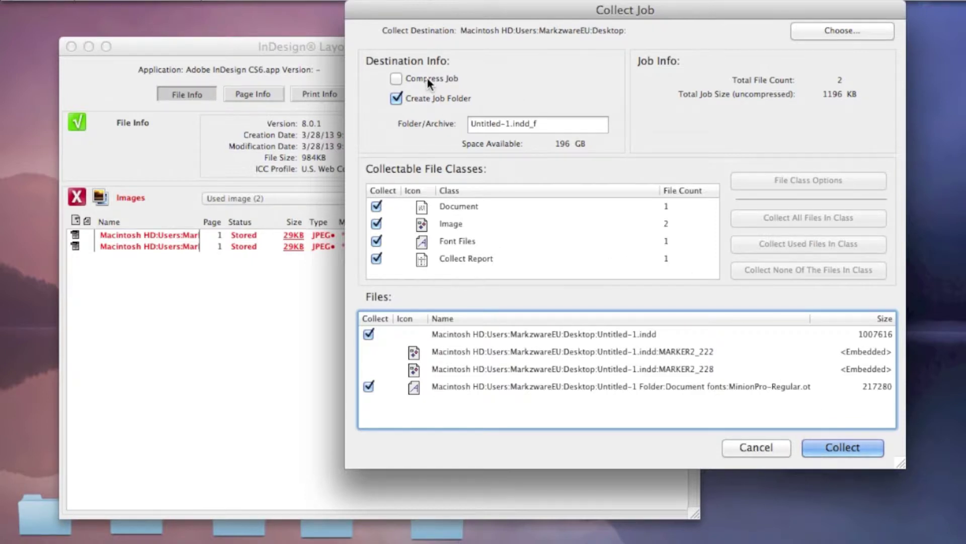
pyautogui.click(831, 445)
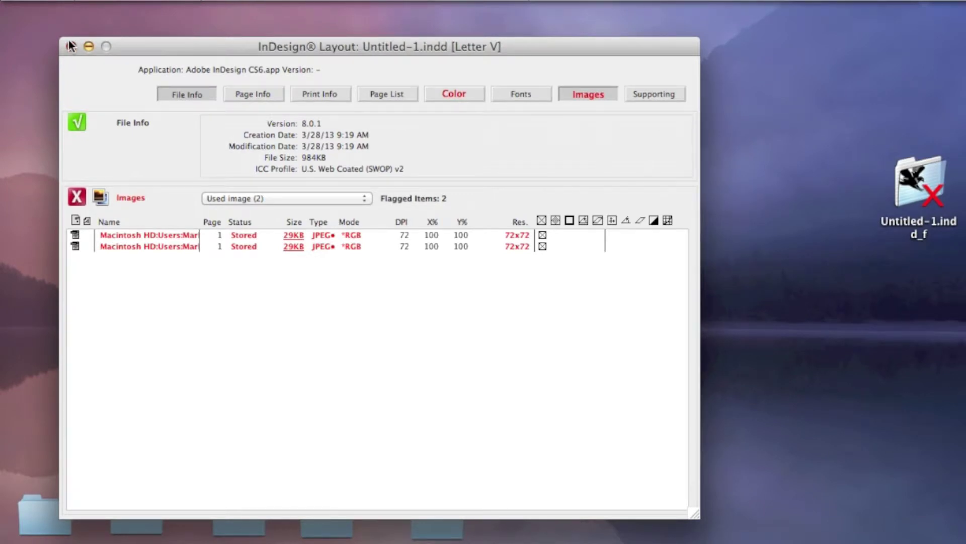
pyautogui.click(71, 46)
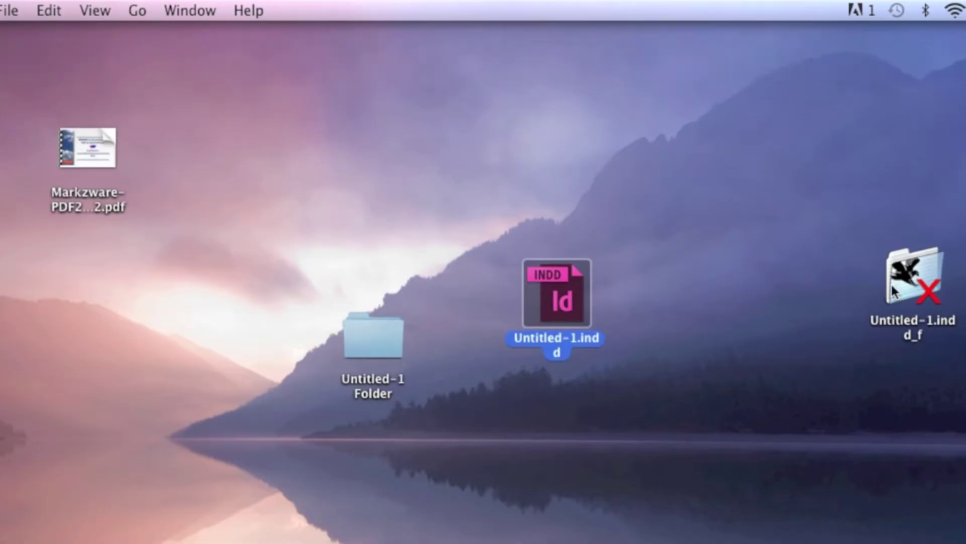
# - Check that Untitled-1.indd_f's Fonts folder holds MinionPro-Regular.otf, then close the folder
pyautogui.moveTo(892, 284); pyautogui.dragTo(422, 163)
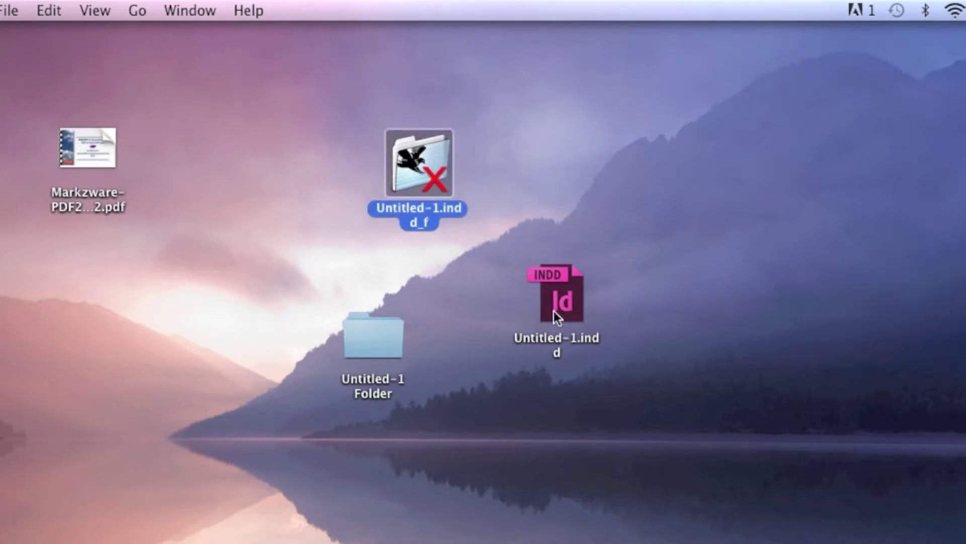
pyautogui.moveTo(553, 310); pyautogui.dragTo(478, 331)
pyautogui.click(419, 181)
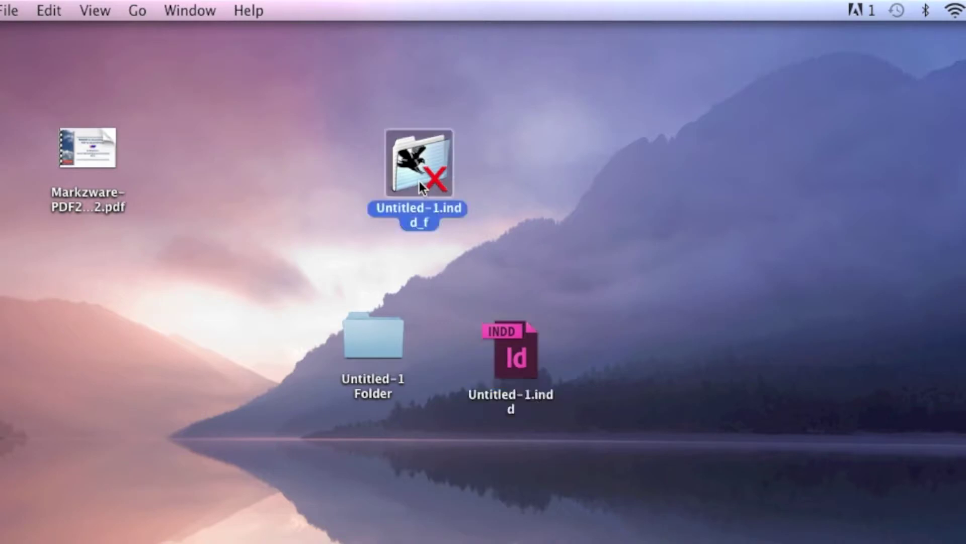
pyautogui.doubleClick(419, 181)
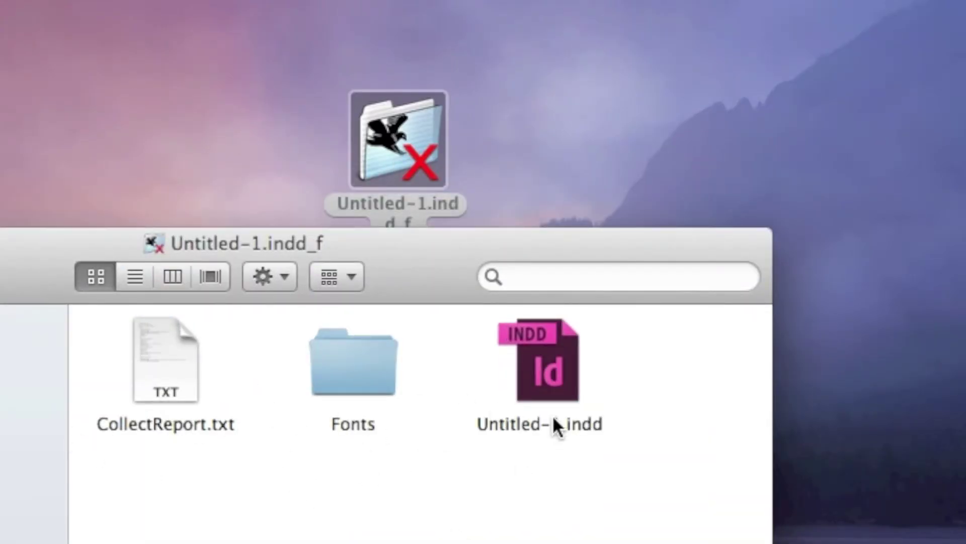
pyautogui.doubleClick(385, 361)
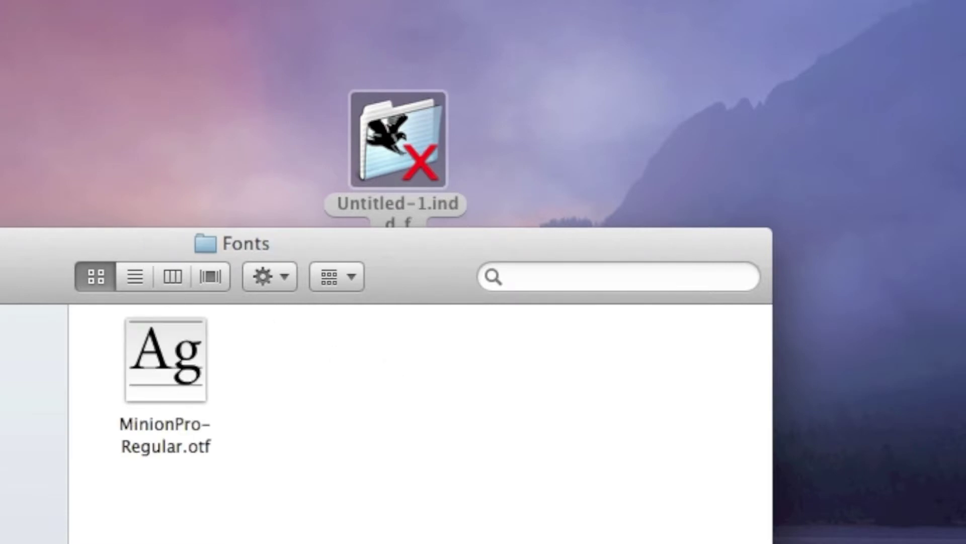
pyautogui.press('super+Up')
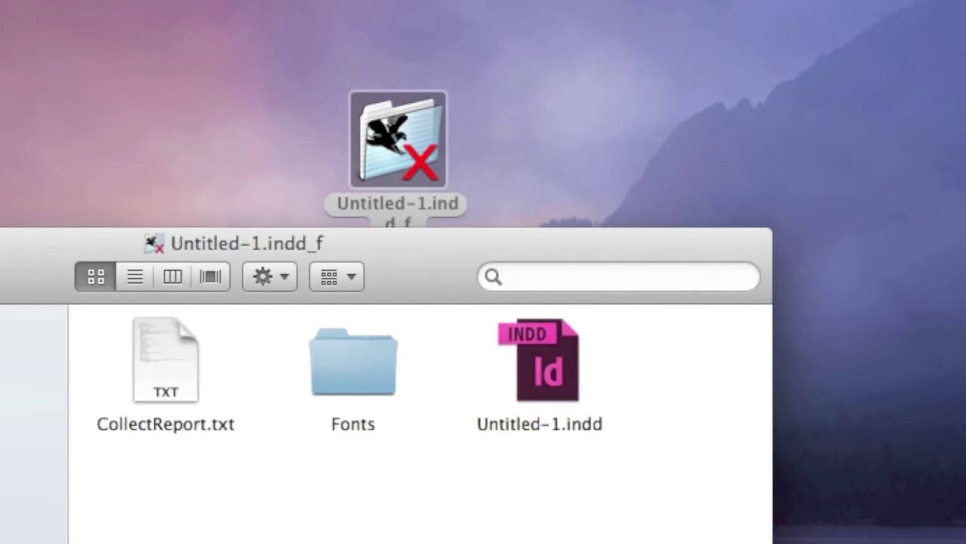
pyautogui.press('super+w')
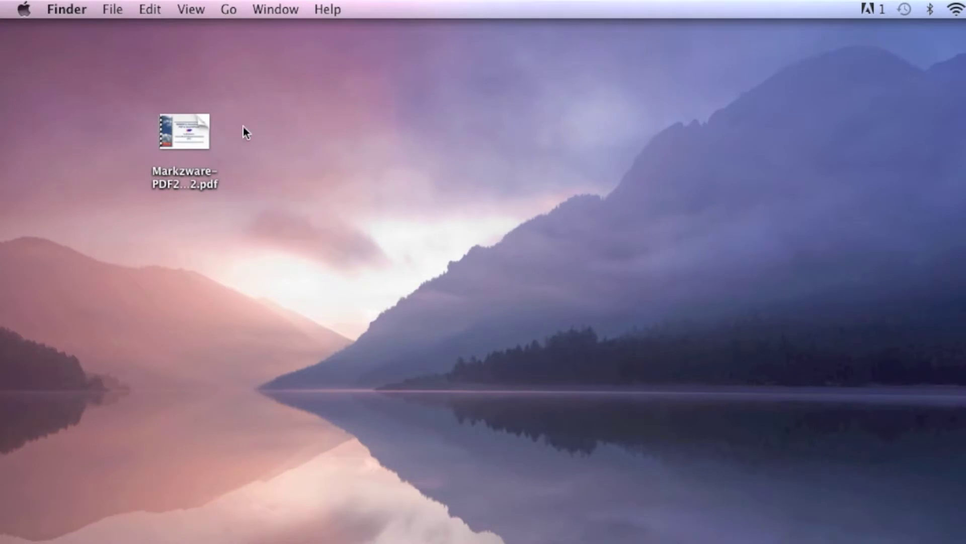
# - Bring Adobe InDesign back in front of the desktop, with no document open
pyautogui.moveTo(173, 136)
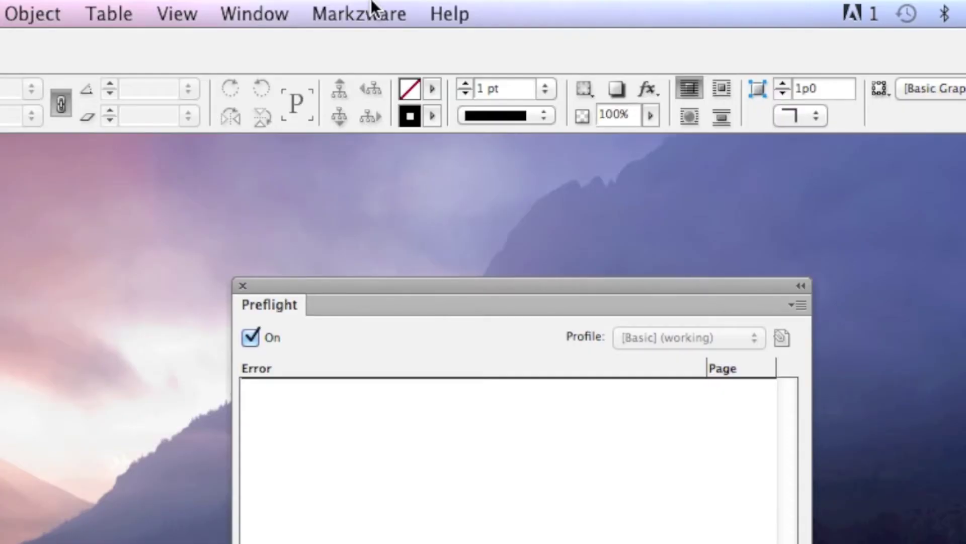
pyautogui.click(373, 7)
# - Review the PDF2DTP preferences: converted documents save to a Desktop folder with image previews
pyautogui.moveTo(379, 95)
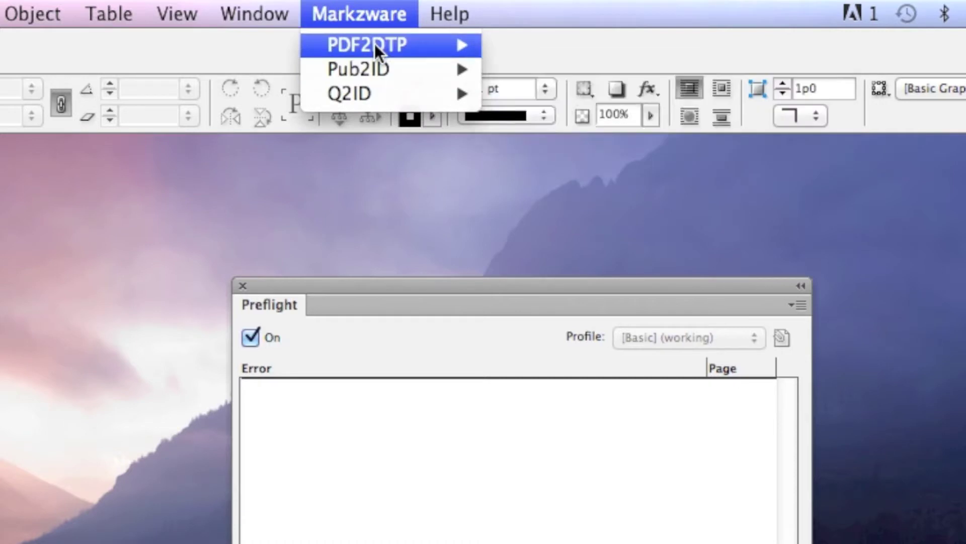
pyautogui.moveTo(375, 43)
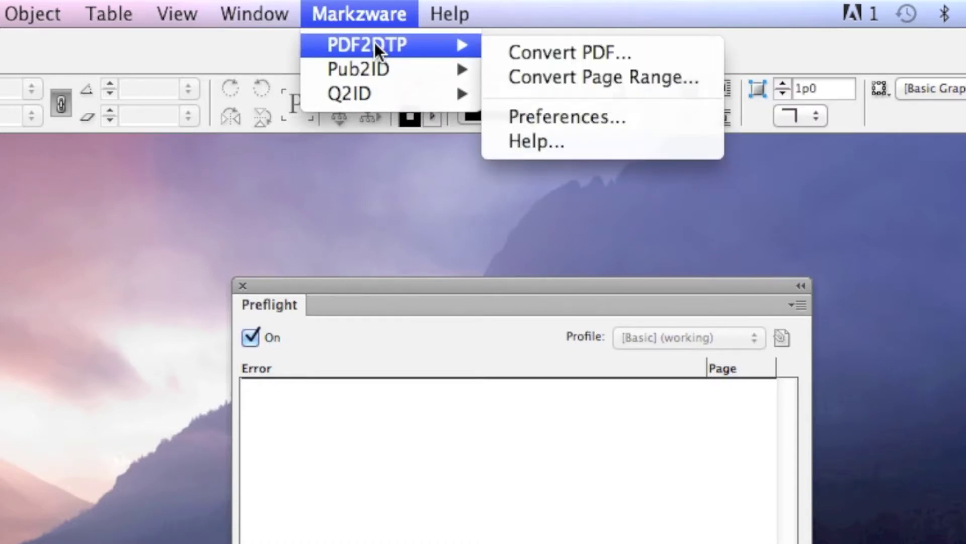
pyautogui.click(557, 115)
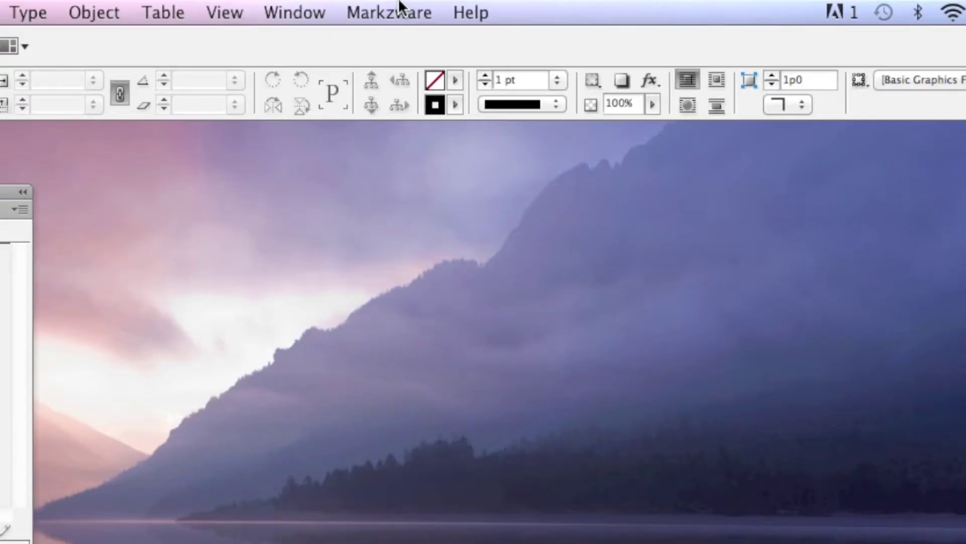
pyautogui.click(401, 7)
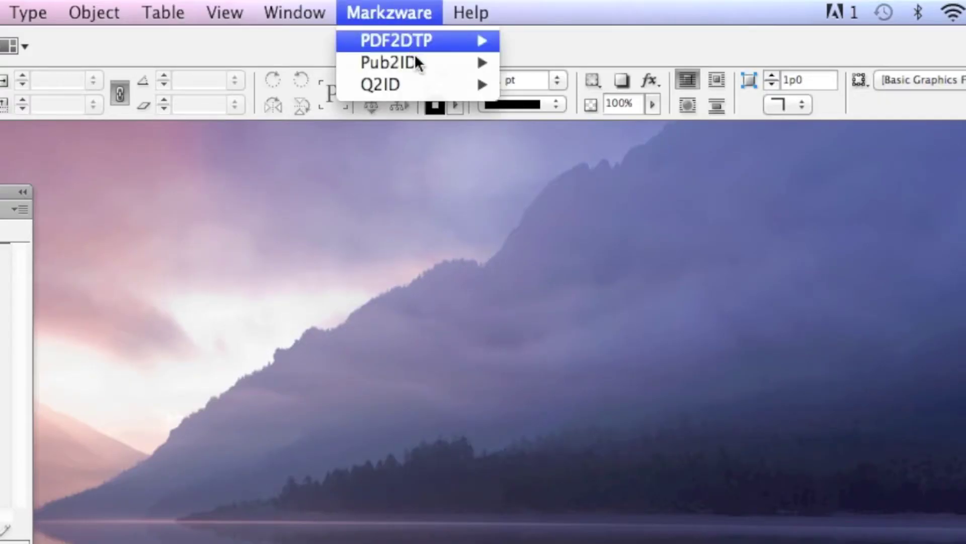
# - Convert Markzware-PDF2DTP-Quark-2012.pdf with PDF2DTP and dismiss the Find Font list of missing Futura fonts
pyautogui.moveTo(441, 37)
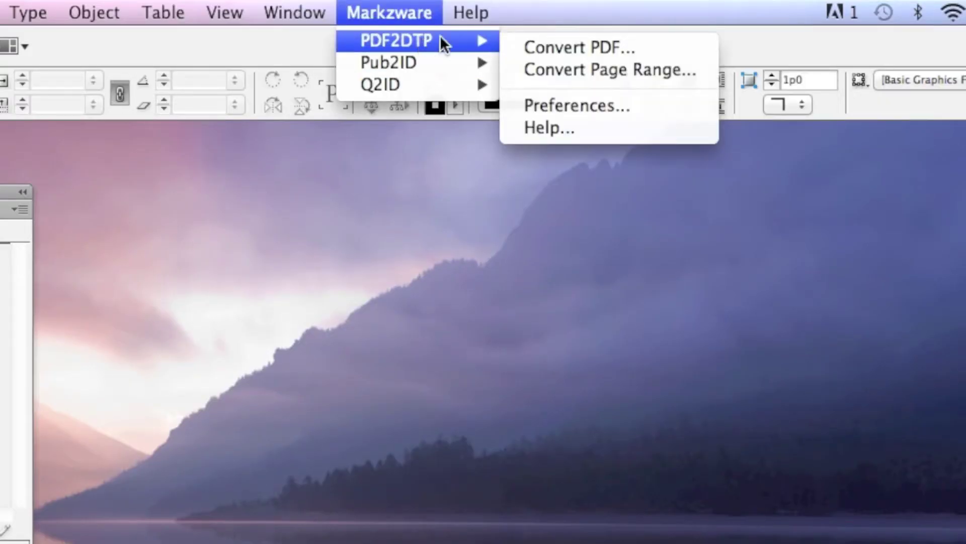
pyautogui.click(577, 50)
pyautogui.scroll(-5, 261, 258)
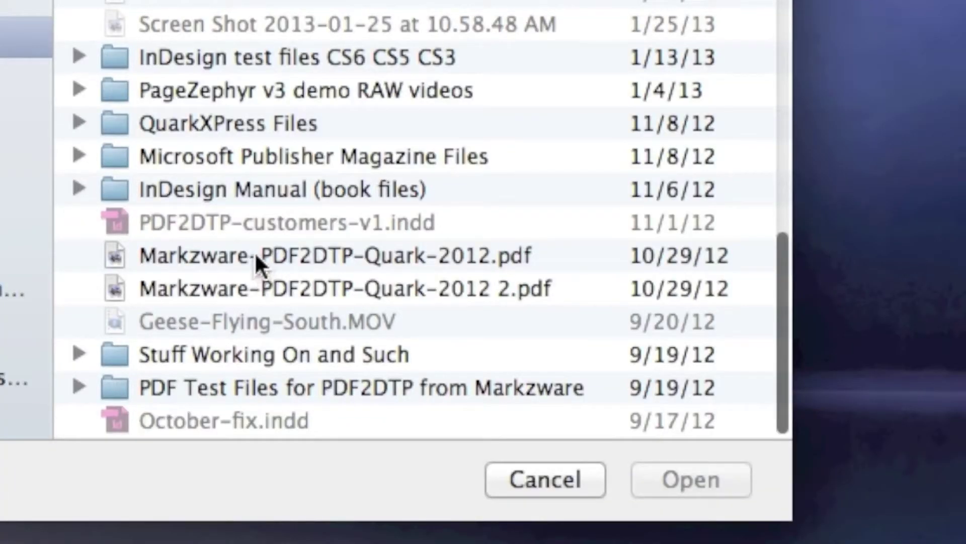
pyautogui.click(255, 256)
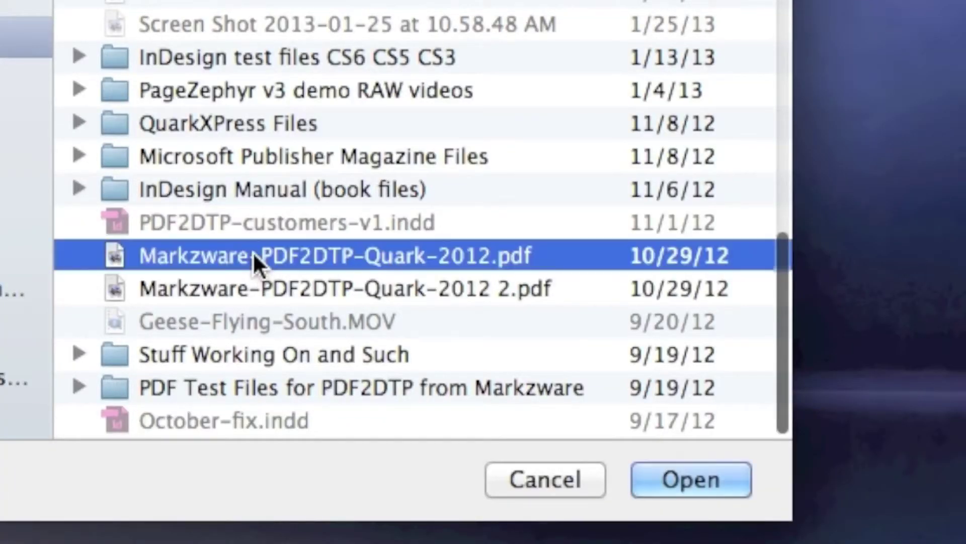
pyautogui.click(686, 469)
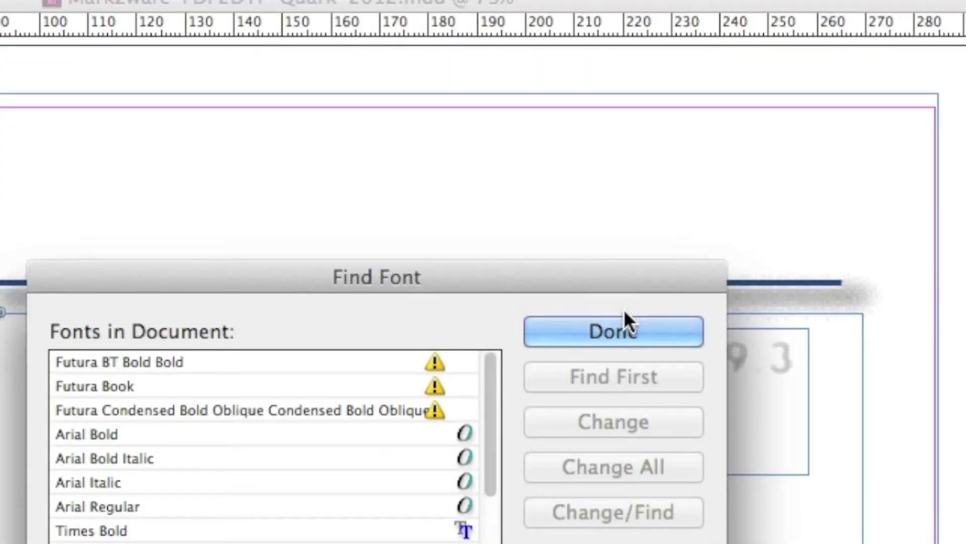
pyautogui.click(625, 329)
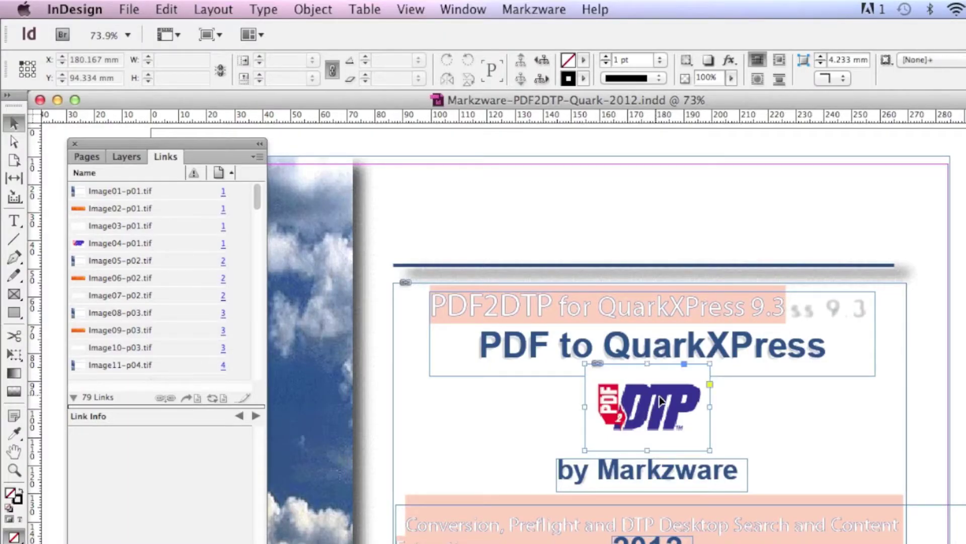
# - Find the customer-feedback photo and confirm it links to Image55-p15.tif at 102 PPI
pyautogui.scroll(-10, 719, 415)
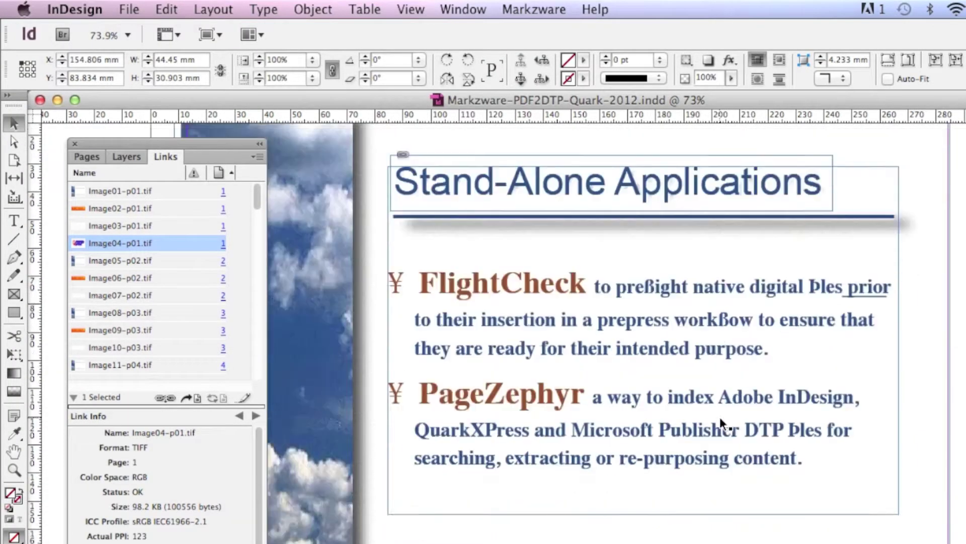
pyautogui.scroll(-15, 720, 416)
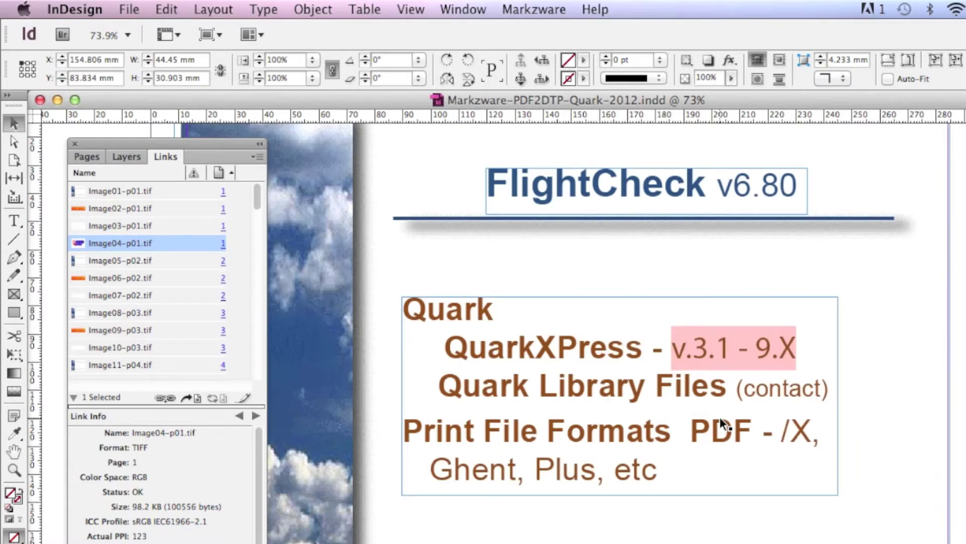
pyautogui.scroll(-15, 720, 417)
pyautogui.scroll(5, 719, 416)
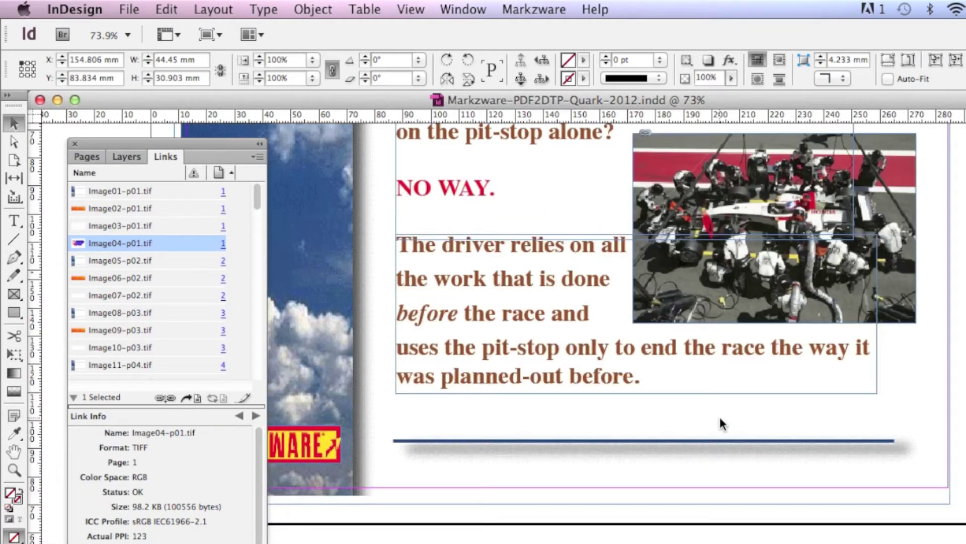
pyautogui.scroll(5, 720, 417)
pyautogui.scroll(-15, 720, 417)
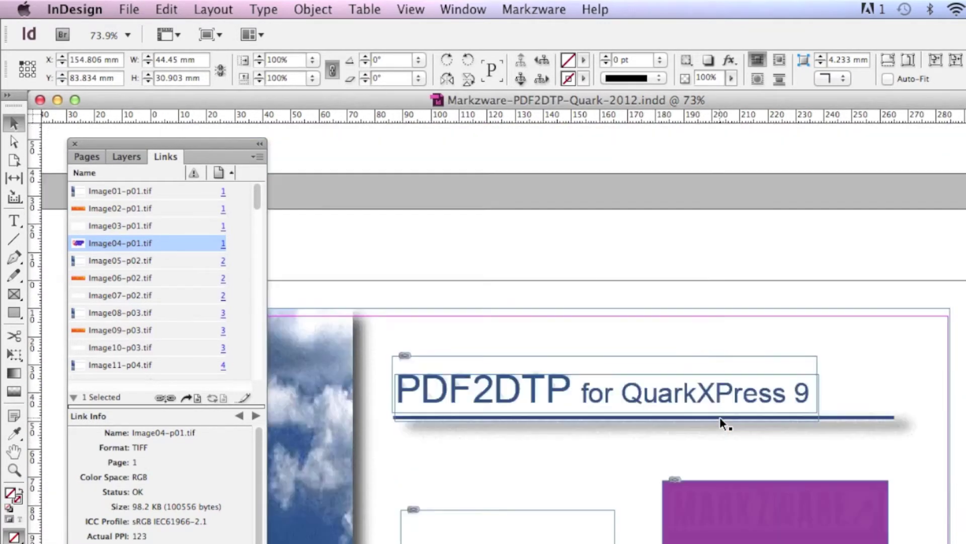
pyautogui.scroll(-10, 720, 417)
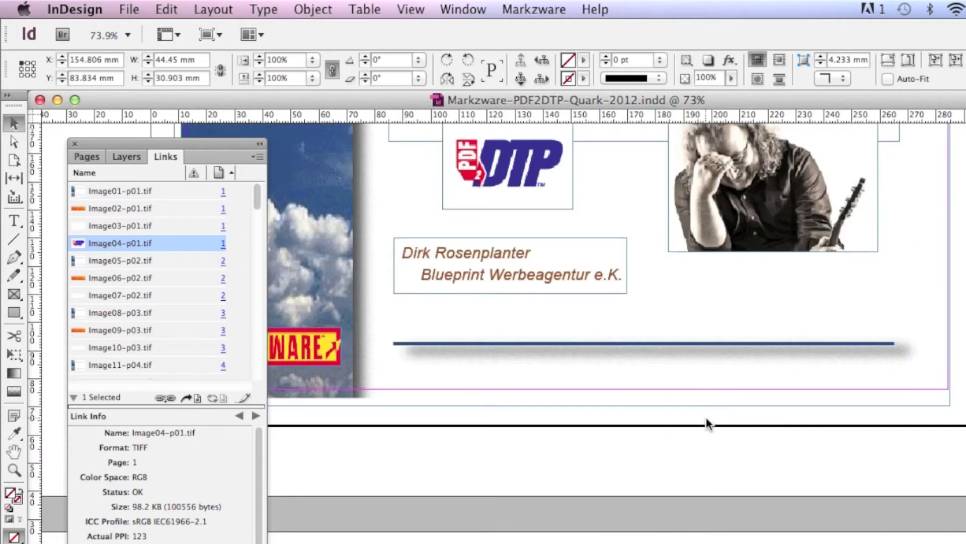
pyautogui.scroll(5, 707, 423)
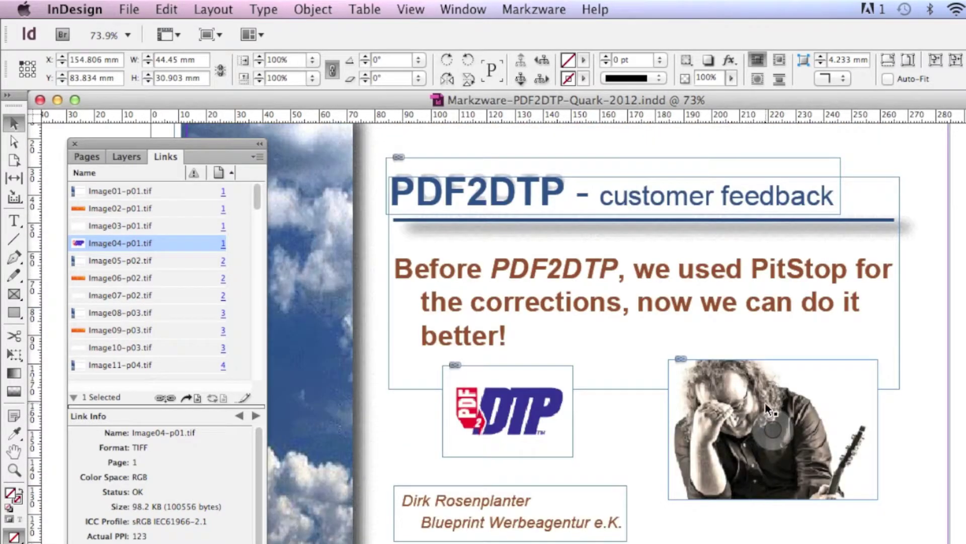
pyautogui.click(765, 407)
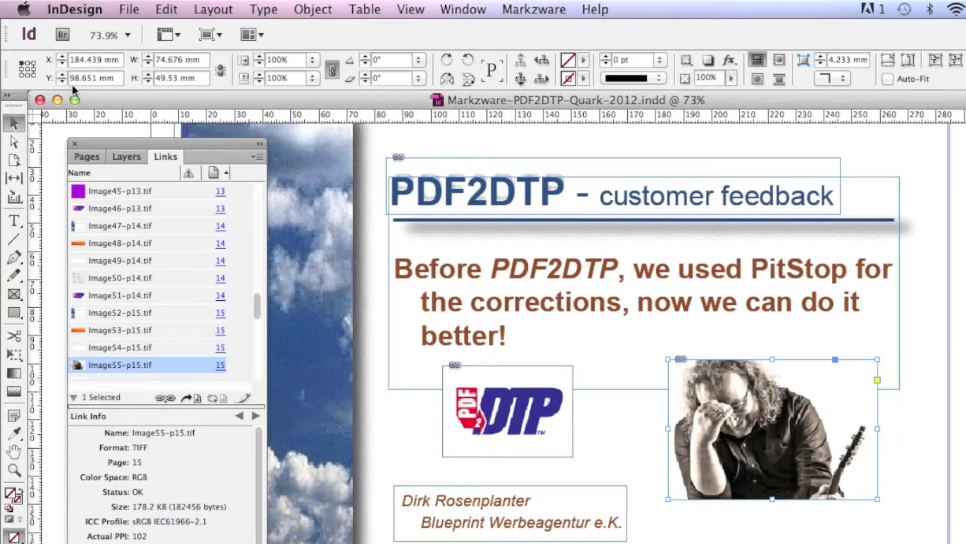
# - Close the converted document and Welcome screen, then move the Markzware folder to mid-desktop
pyautogui.click(39, 99)
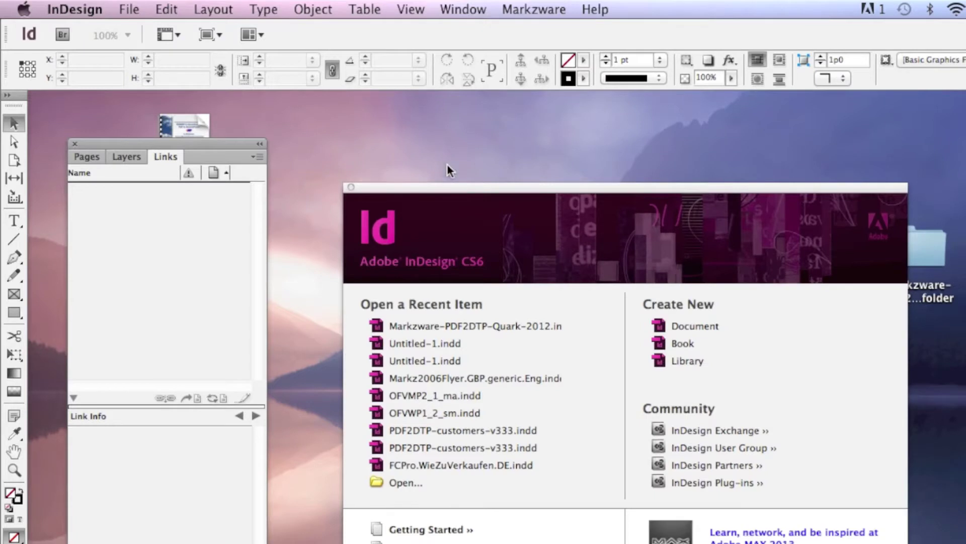
pyautogui.click(350, 187)
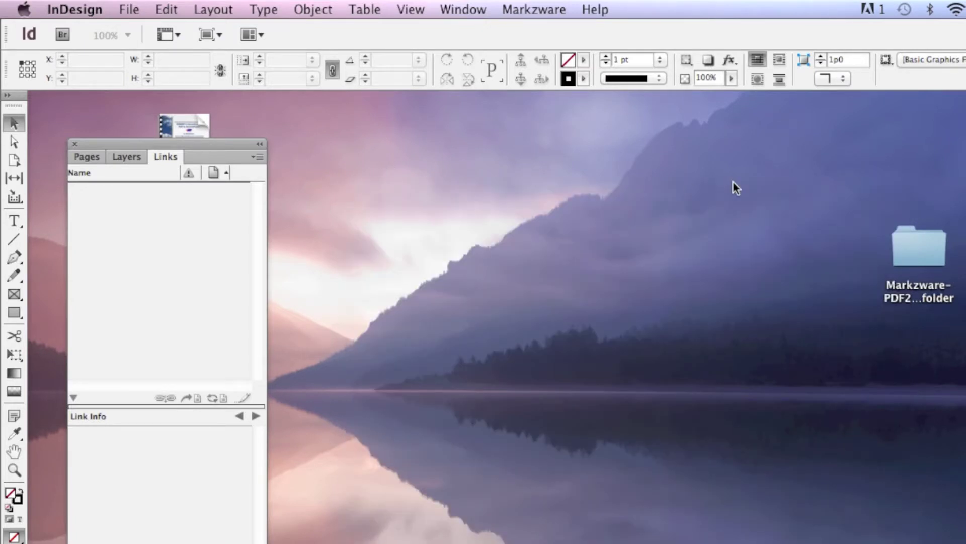
pyautogui.moveTo(907, 252); pyautogui.dragTo(488, 263)
# - Preview the extracted TIFFs Image27-p09.tif and Image55-p15.tif from the Markzware-PDF2DTP-Quark-2012 folder
pyautogui.doubleClick(487, 262)
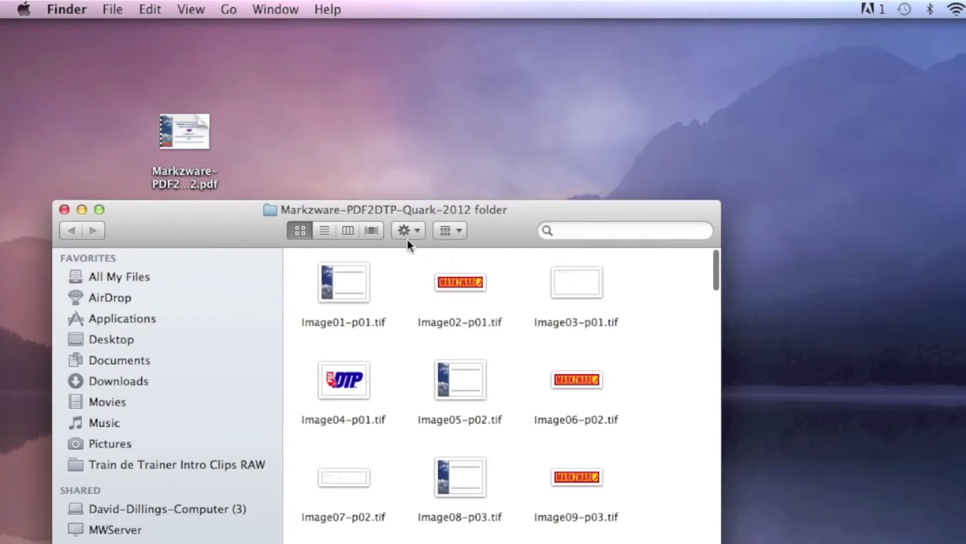
pyautogui.scroll(-20, 583, 220)
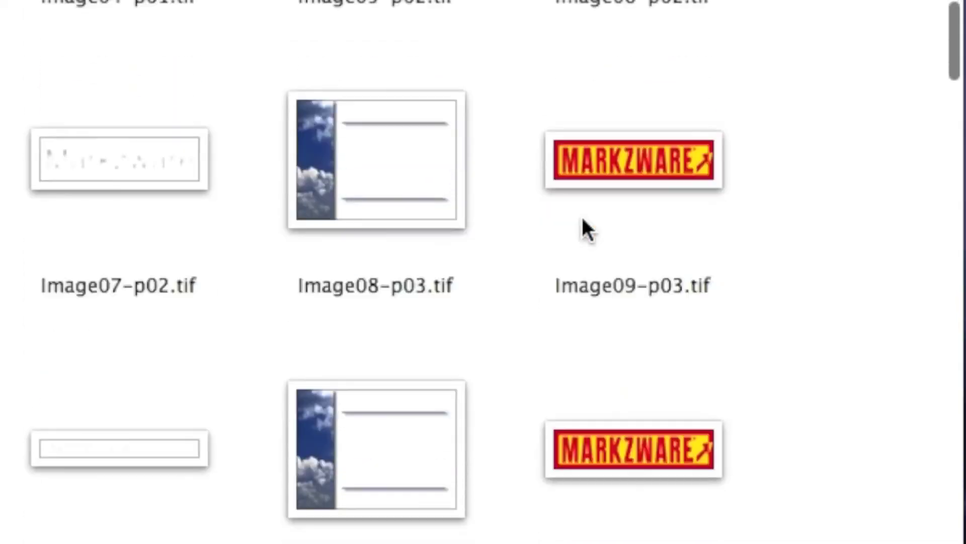
pyautogui.scroll(-15, 582, 213)
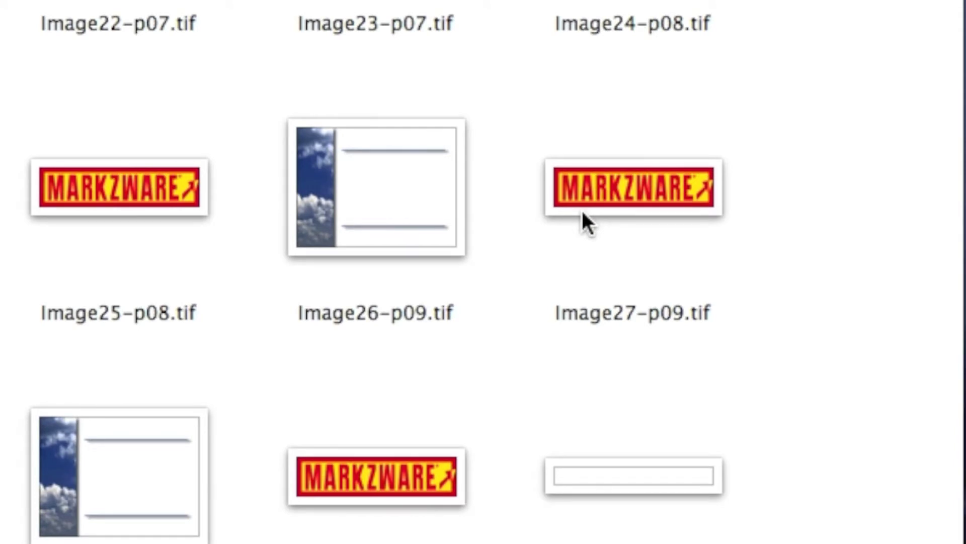
pyautogui.click(600, 199)
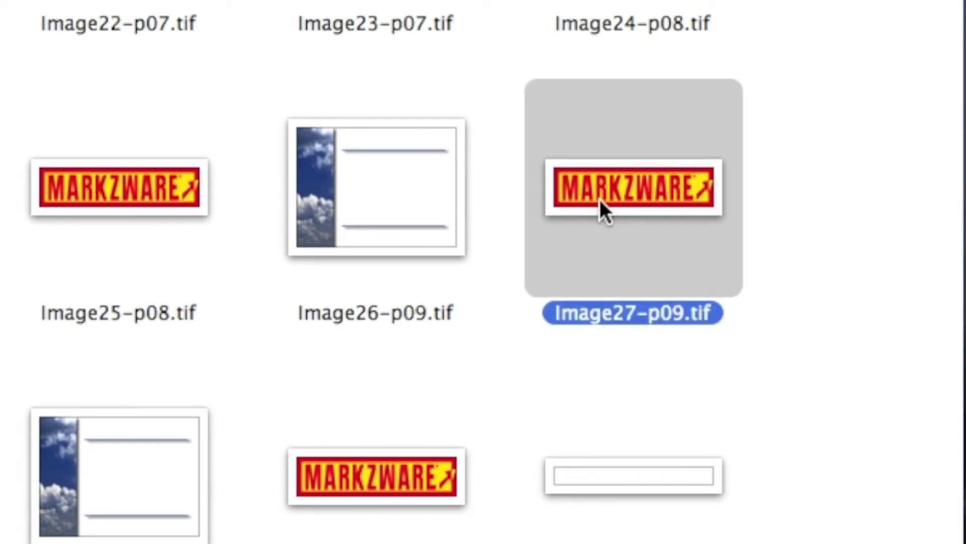
pyautogui.doubleClick(599, 197)
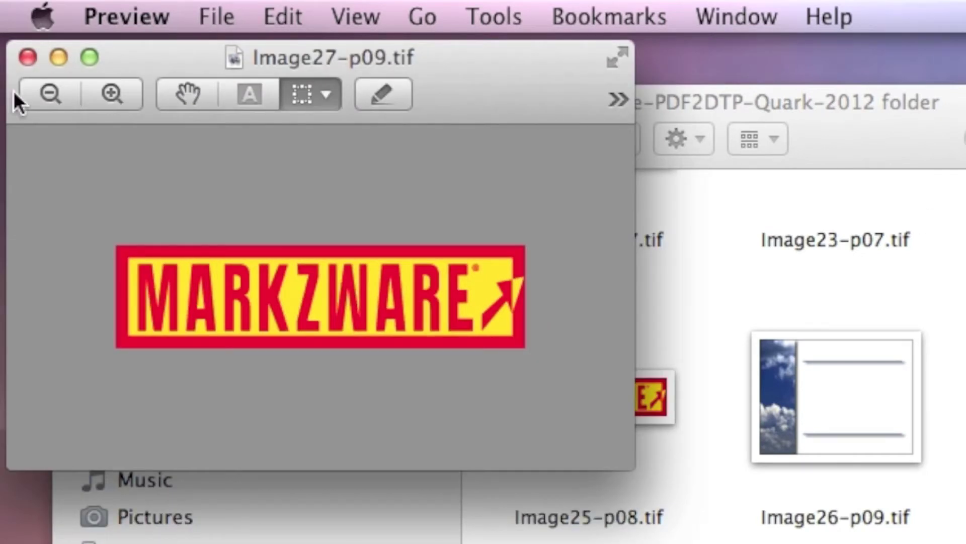
pyautogui.click(29, 53)
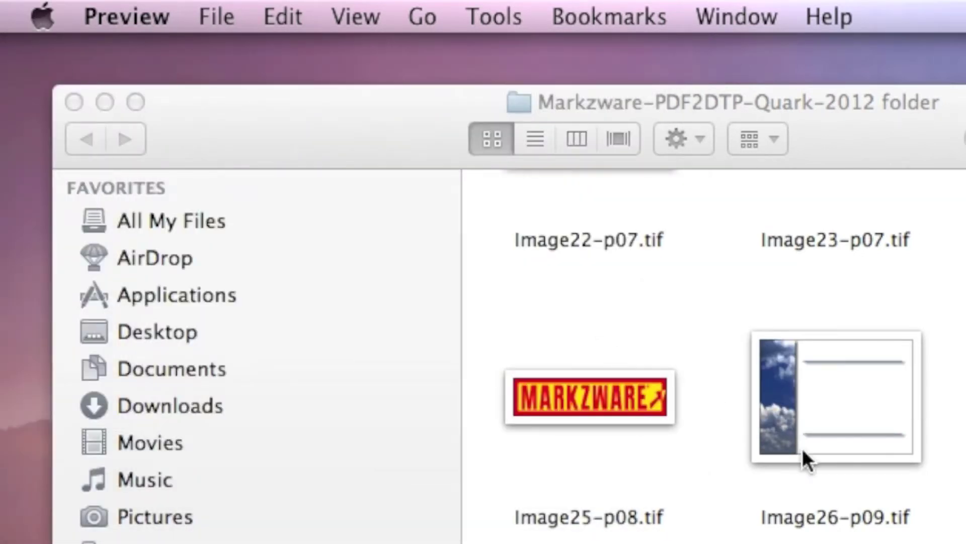
pyautogui.scroll(-5, 883, 505)
pyautogui.scroll(-2, 446, 260)
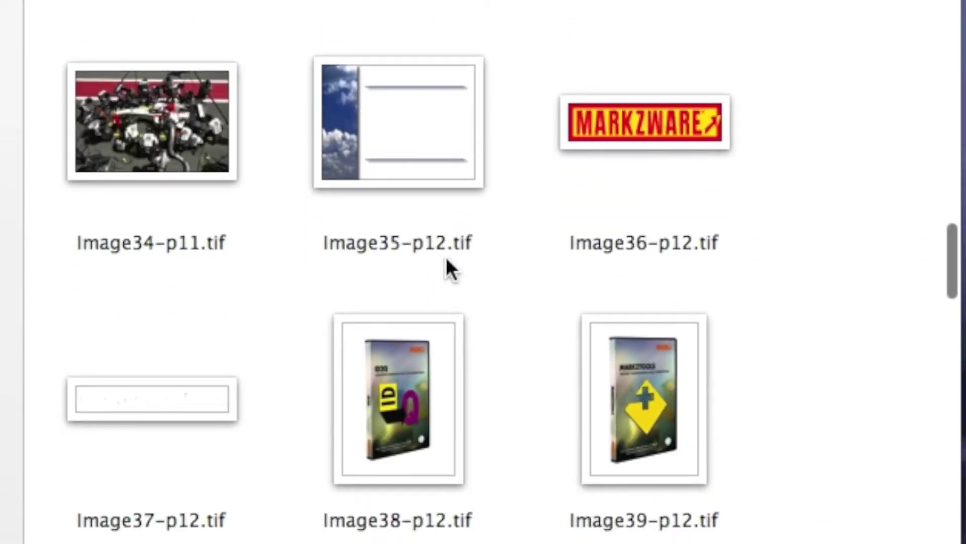
pyautogui.scroll(-10, 446, 258)
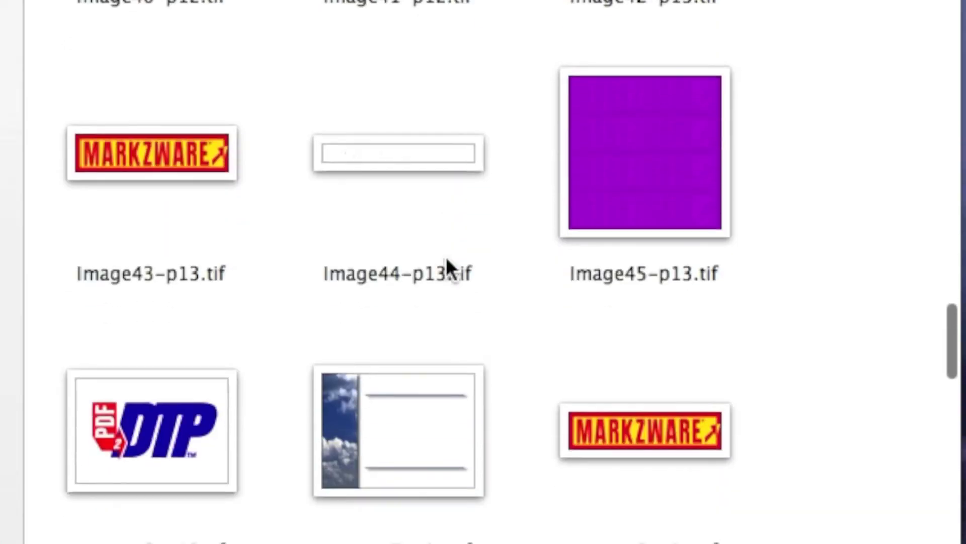
pyautogui.scroll(-10, 446, 258)
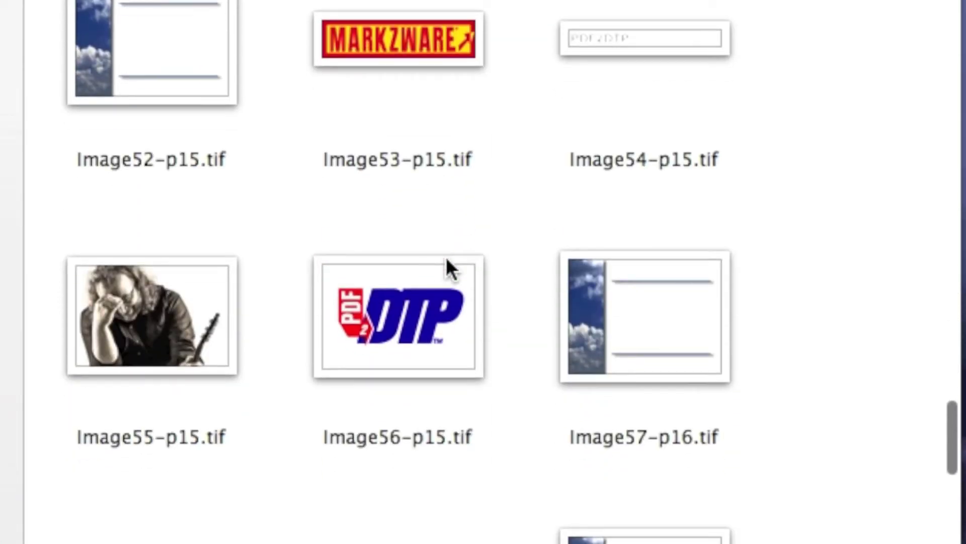
pyautogui.doubleClick(155, 294)
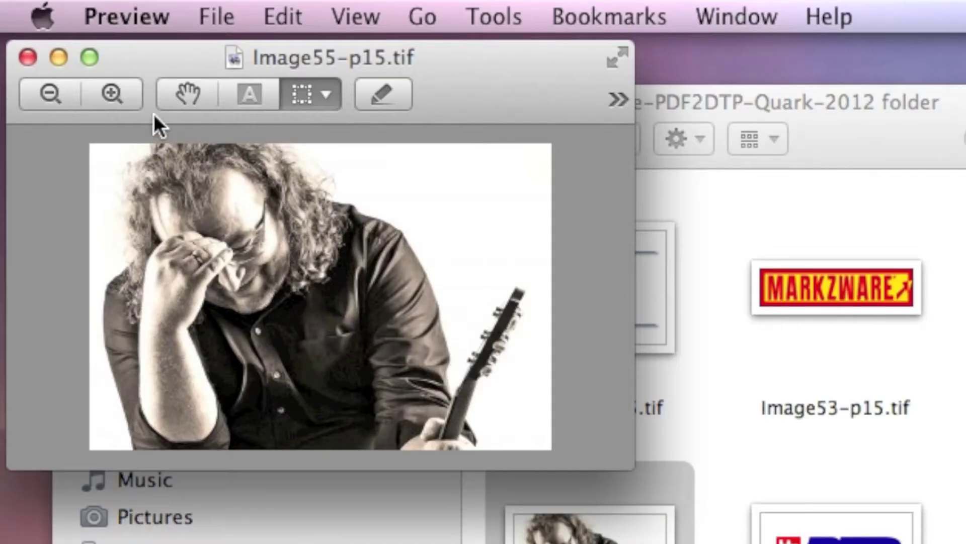
pyautogui.click(27, 57)
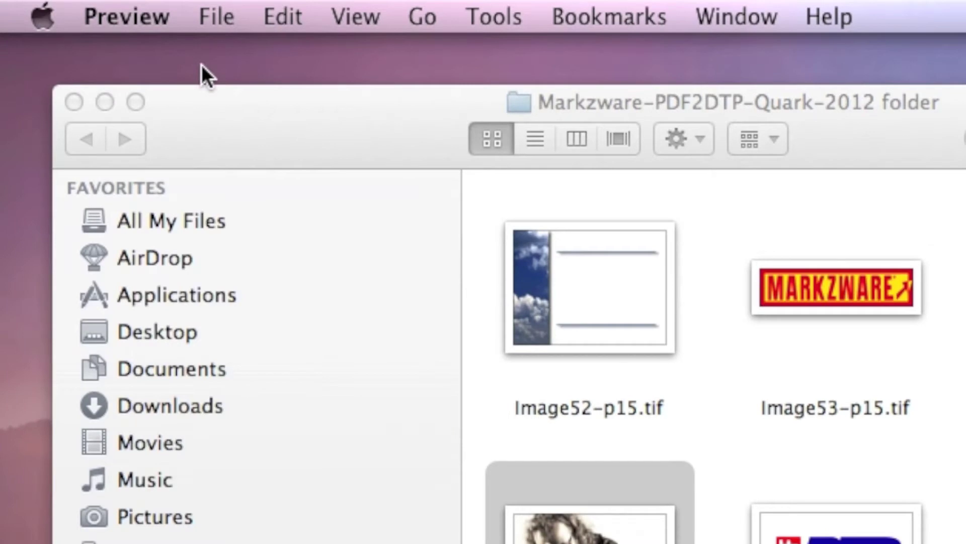
# - Drag Untitled-1.indd out of the Trash onto the desktop and close the Trash window
pyautogui.moveTo(237, 144); pyautogui.dragTo(964, 217)
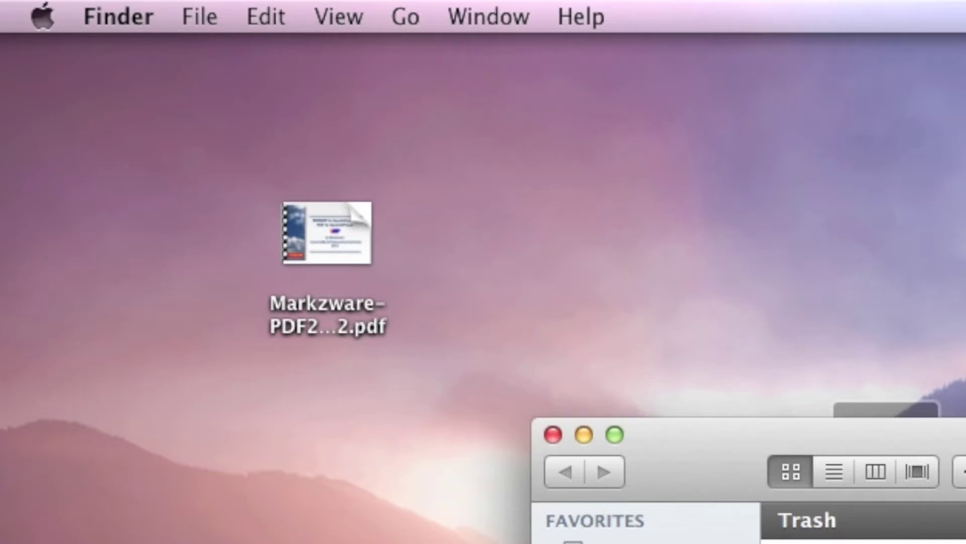
pyautogui.moveTo(964, 30); pyautogui.dragTo(771, 235)
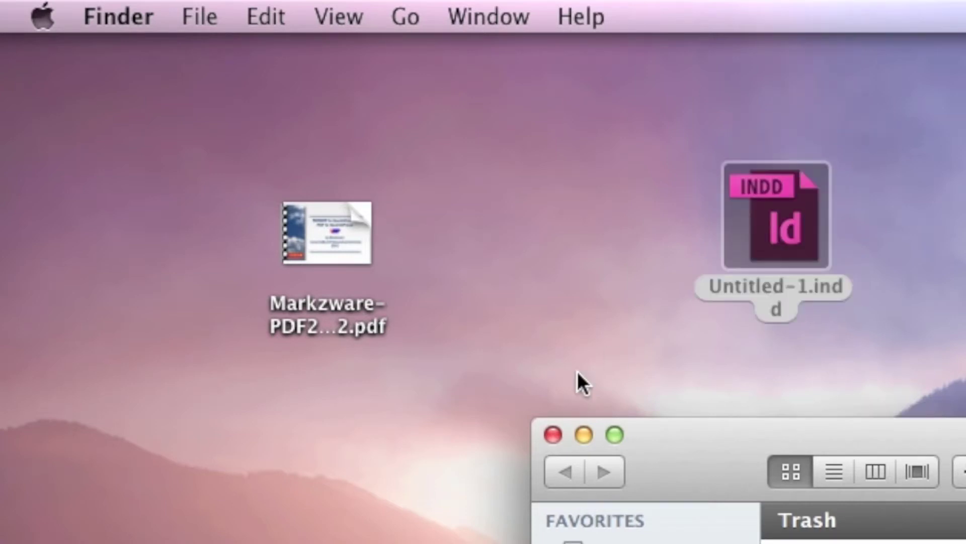
pyautogui.click(552, 434)
# - Open Untitled-1.indd and place Image55-p15.tif on page 1 below the text box
pyautogui.doubleClick(760, 180)
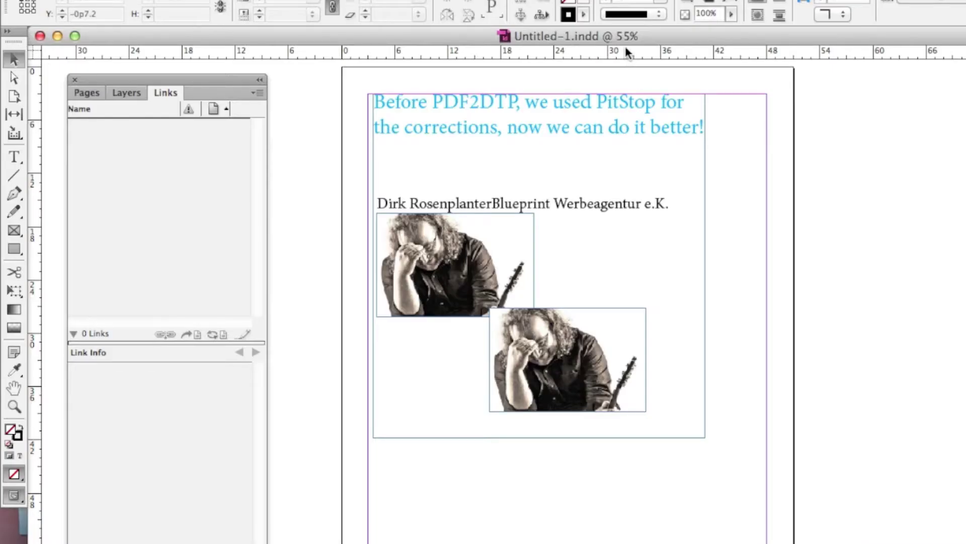
pyautogui.moveTo(627, 35); pyautogui.dragTo(409, 16)
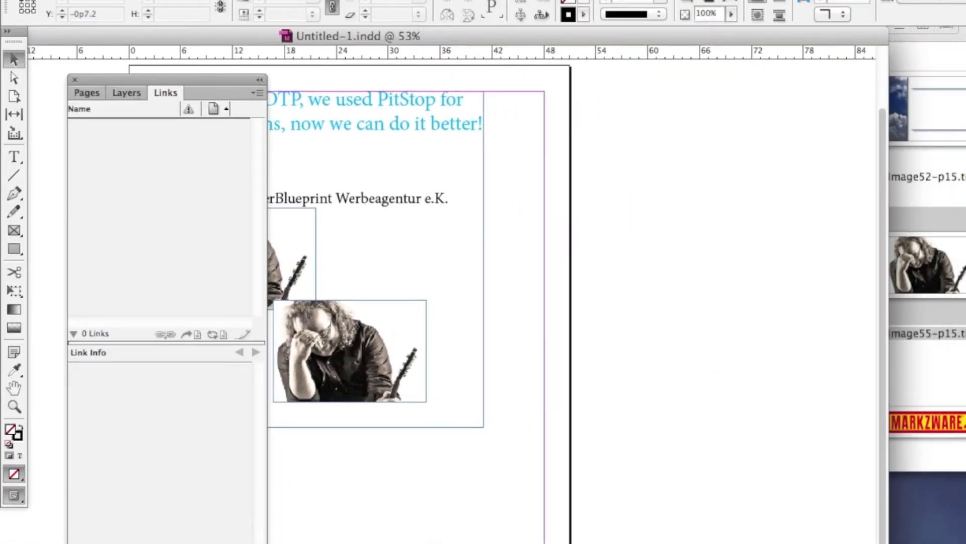
pyautogui.press('super+Tab')
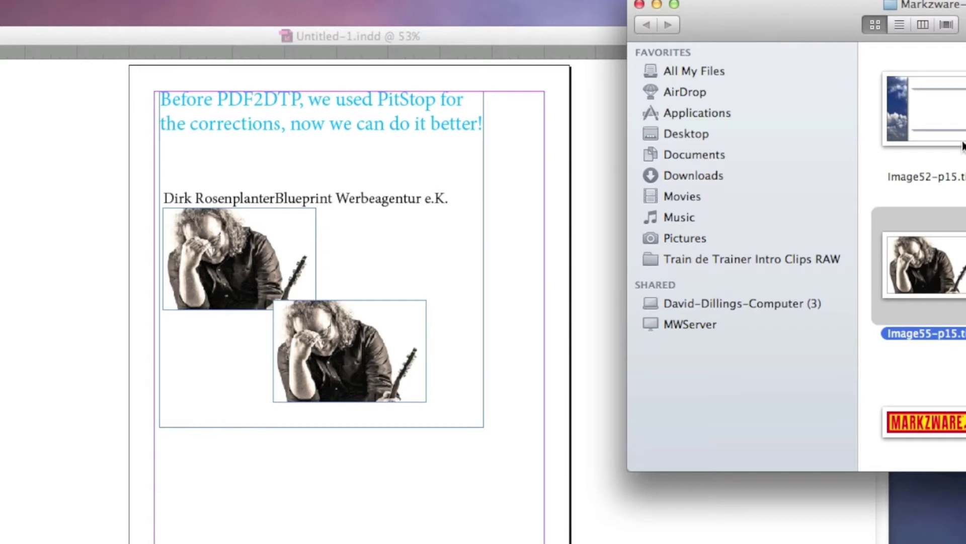
pyautogui.moveTo(942, 236); pyautogui.dragTo(351, 455)
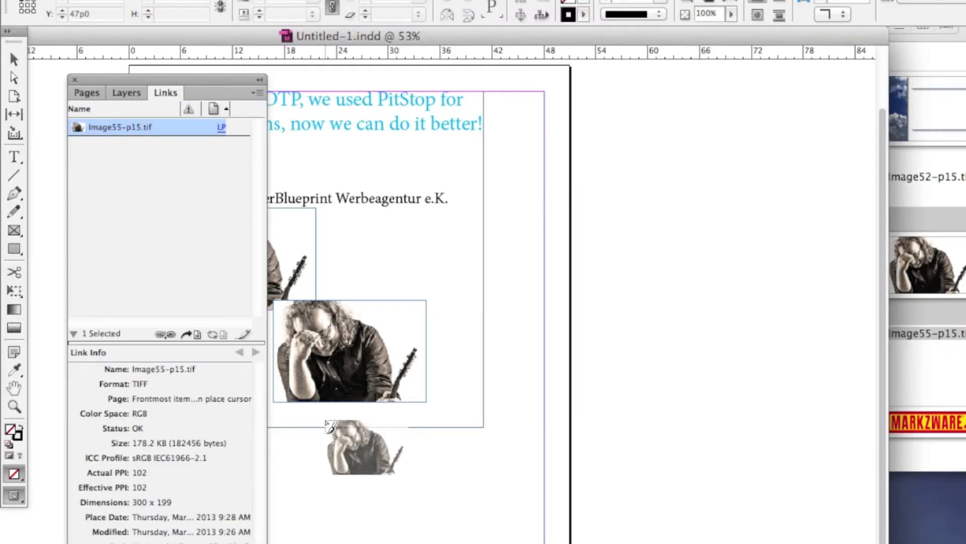
pyautogui.click(326, 423)
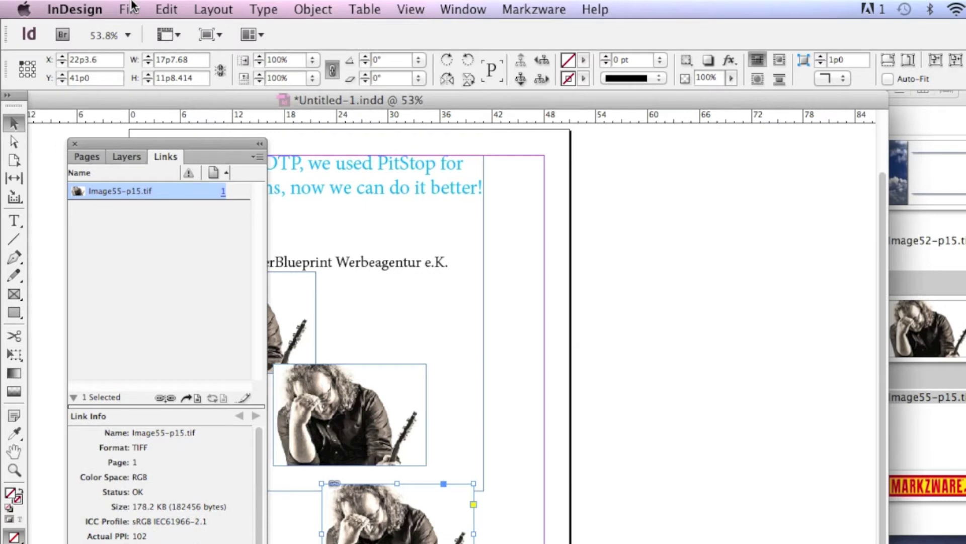
pyautogui.click(132, 9)
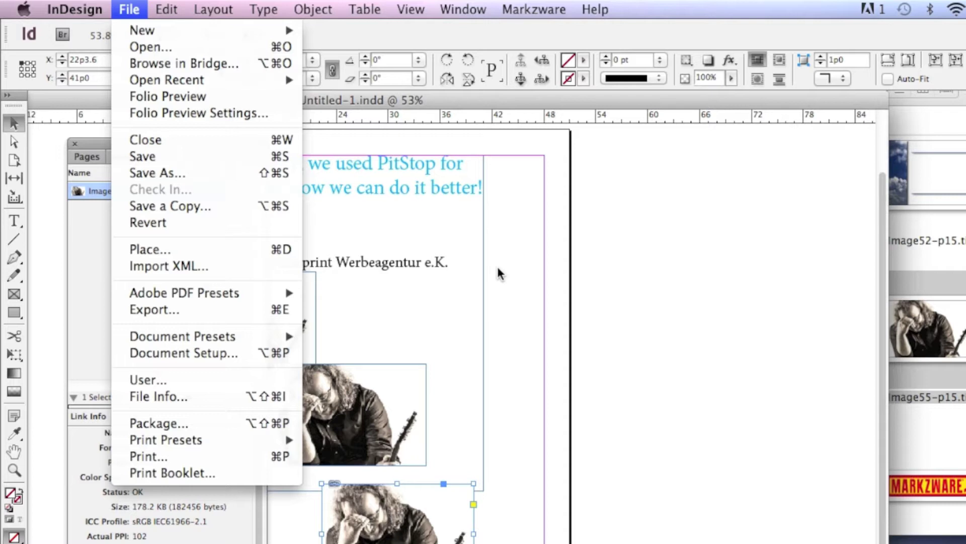
# - Save Untitled-1.indd with its three placed portrait photos
pyautogui.press('Escape')
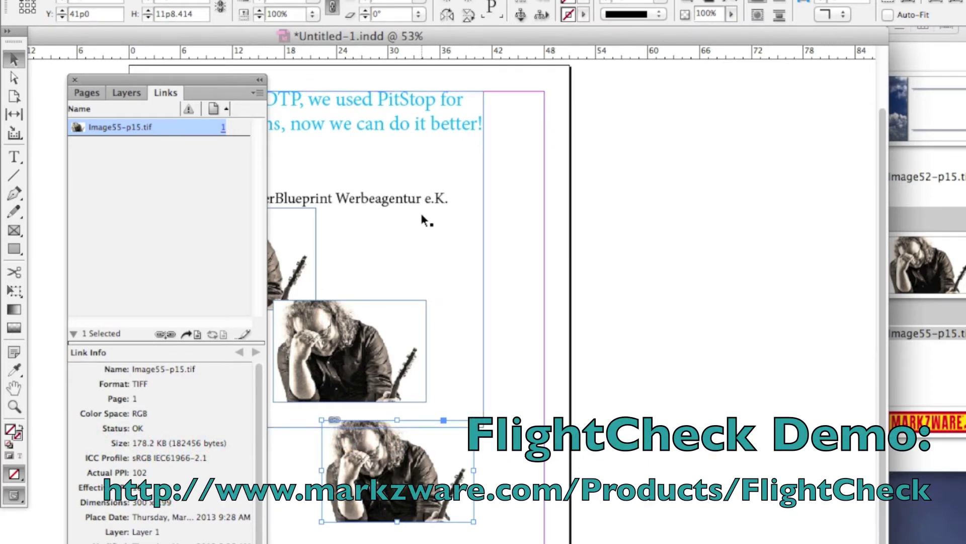
pyautogui.moveTo(427, 34); pyautogui.dragTo(551, 33)
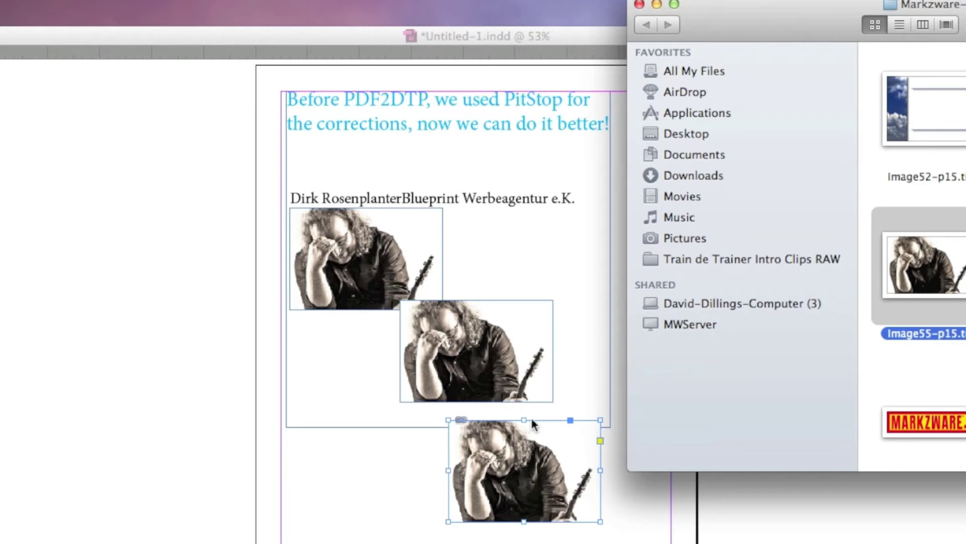
pyautogui.click(349, 492)
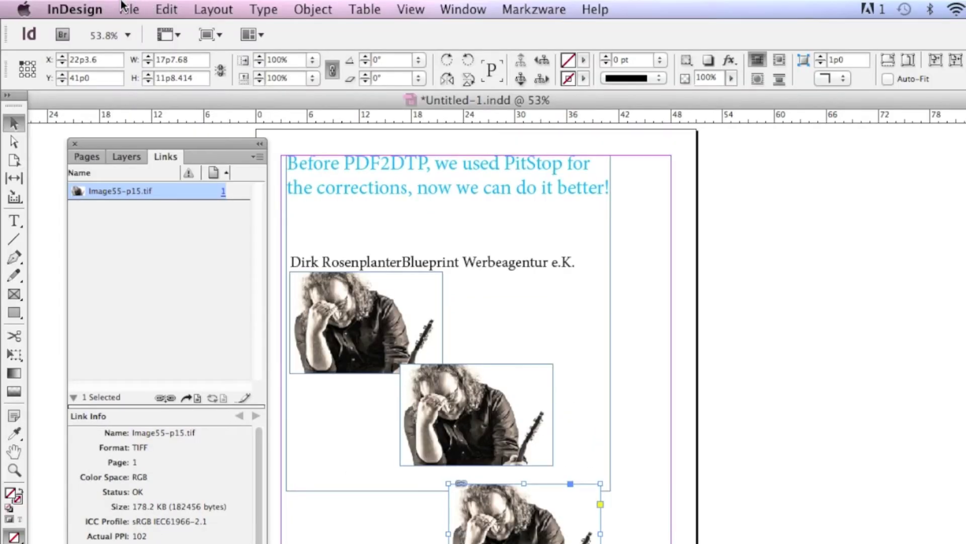
pyautogui.click(130, 9)
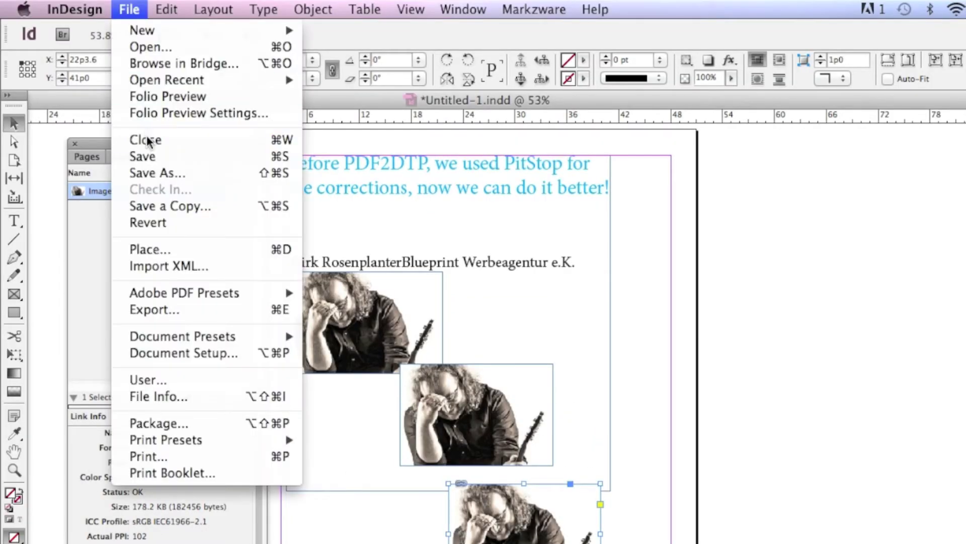
pyautogui.click(149, 156)
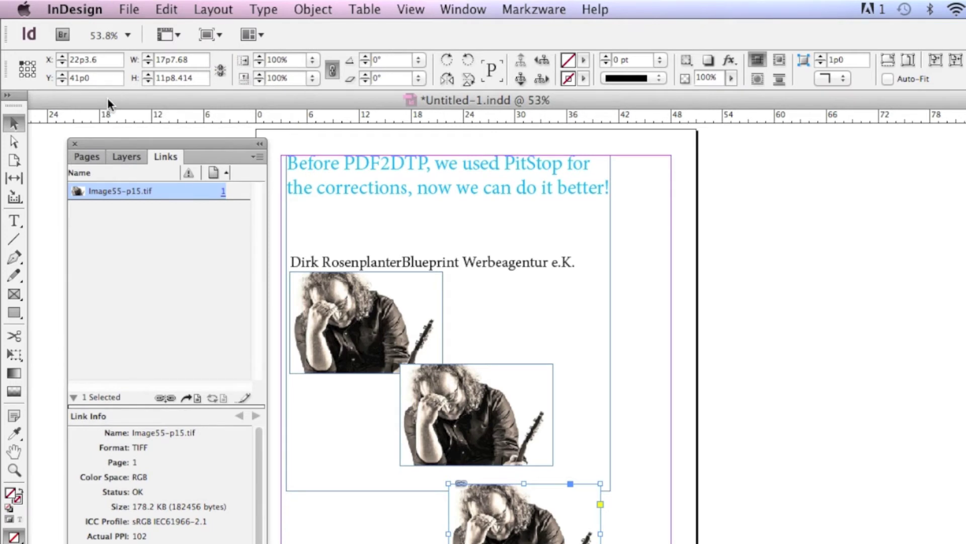
pyautogui.moveTo(107, 98); pyautogui.dragTo(167, 108)
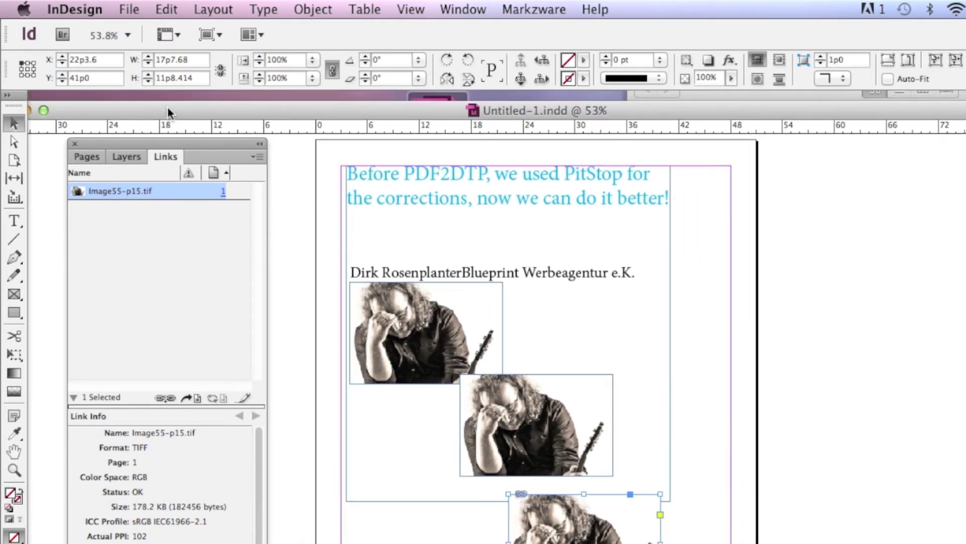
pyautogui.click(128, 9)
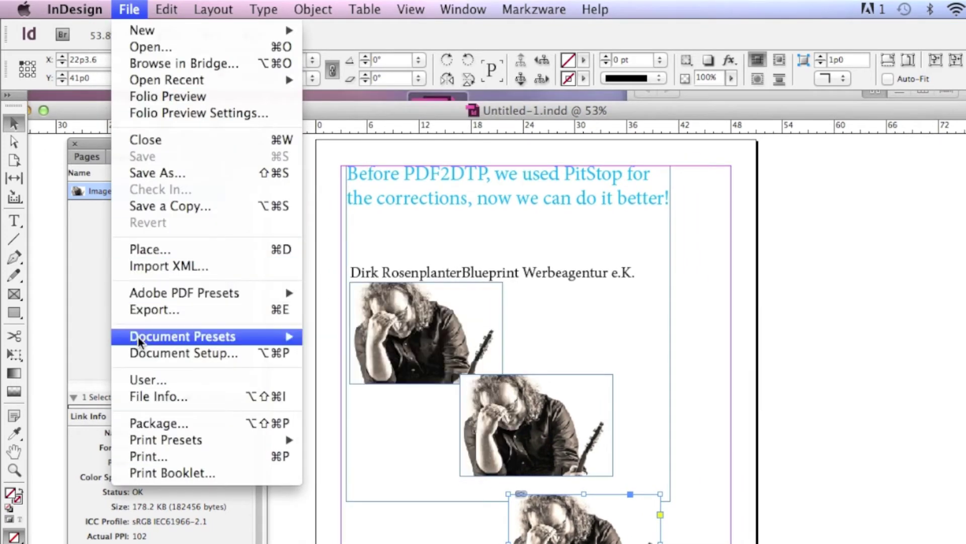
# - Check the Package Links and Images list, problems only, showing Image55-p15.tif at 102 ppi
pyautogui.click(159, 424)
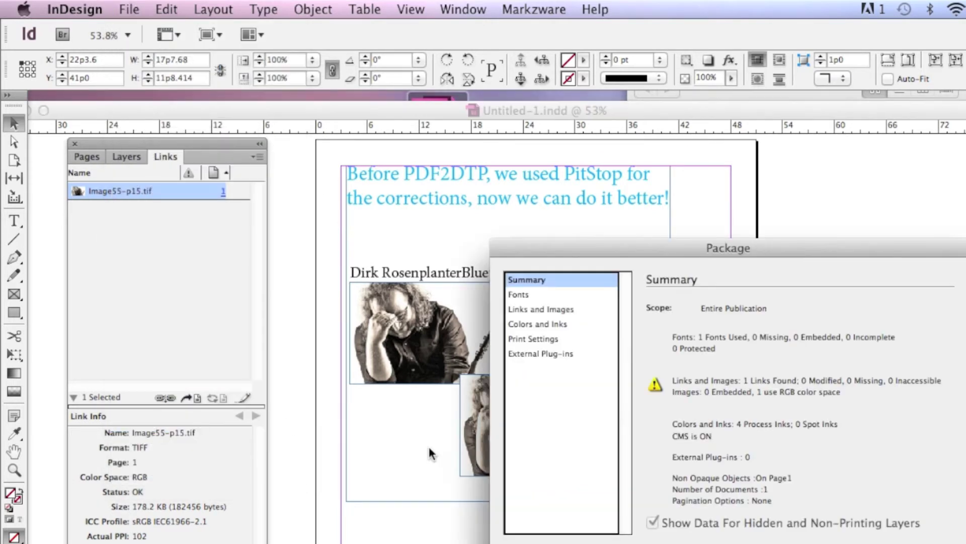
pyautogui.click(543, 311)
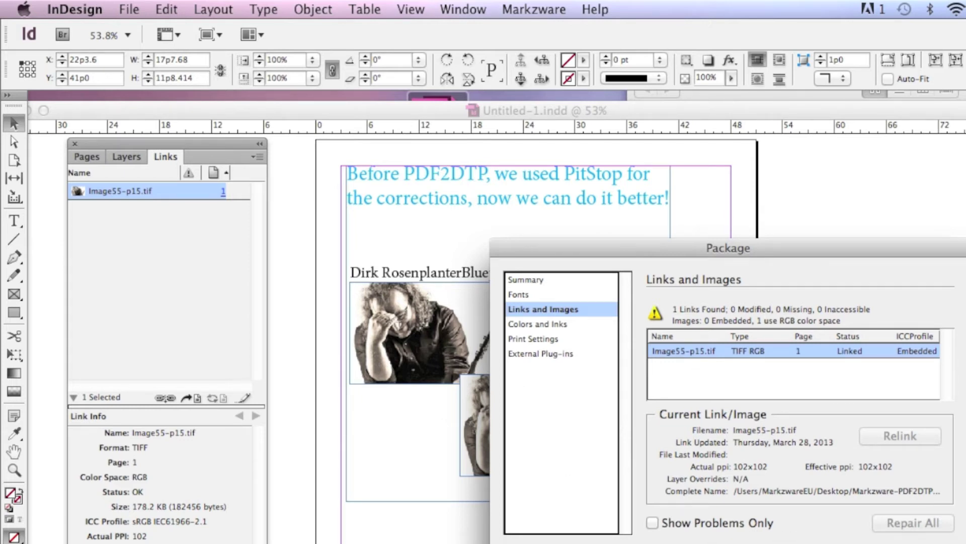
pyautogui.click(653, 523)
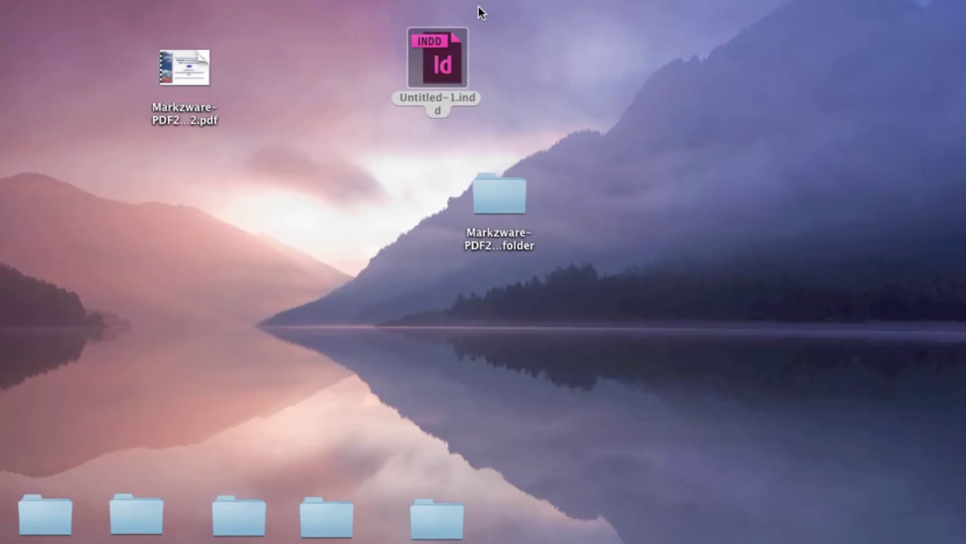
# - Preflight Untitled-1.indd in FlightCheck and close the FLIGHTCHECK Results summary
pyautogui.moveTo(445, 44); pyautogui.dragTo(697, 543)
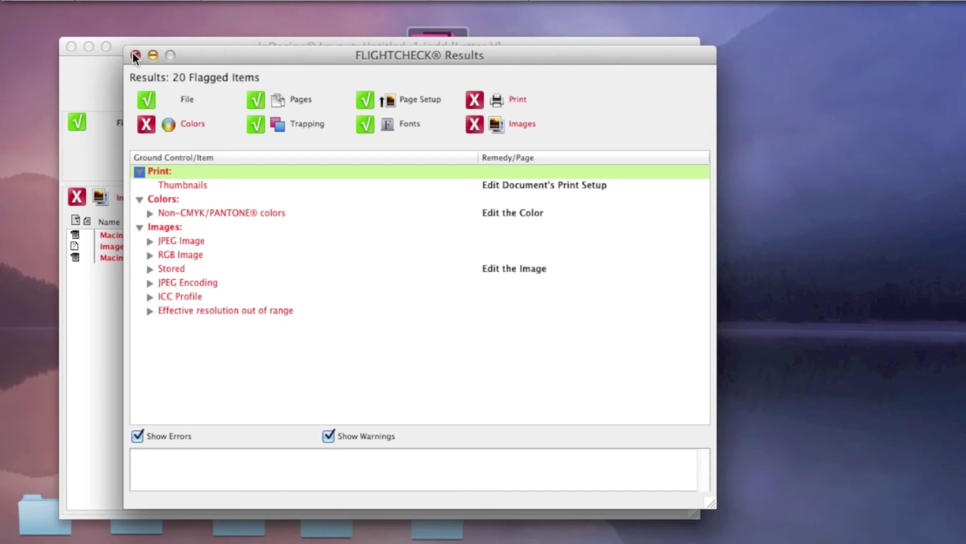
pyautogui.click(135, 55)
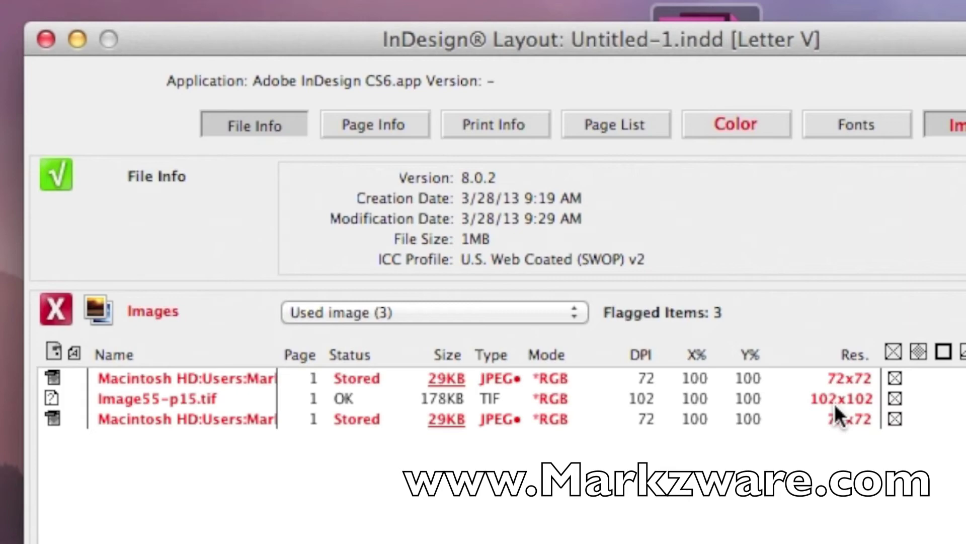
# - Collect the job with Image55-p15.tif, MARKER2_222 and fonts into Untitled-1.indd_f on the desktop
pyautogui.click(835, 403)
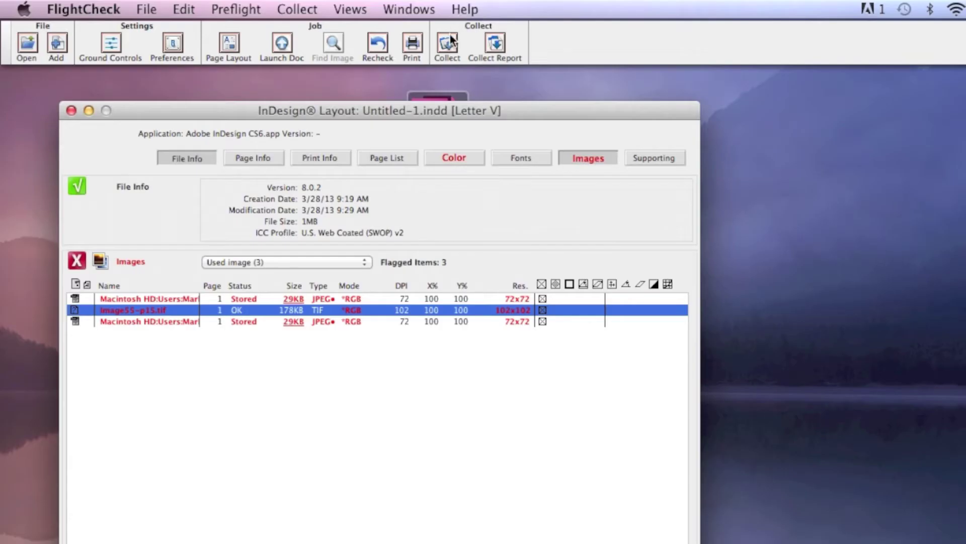
pyautogui.click(446, 44)
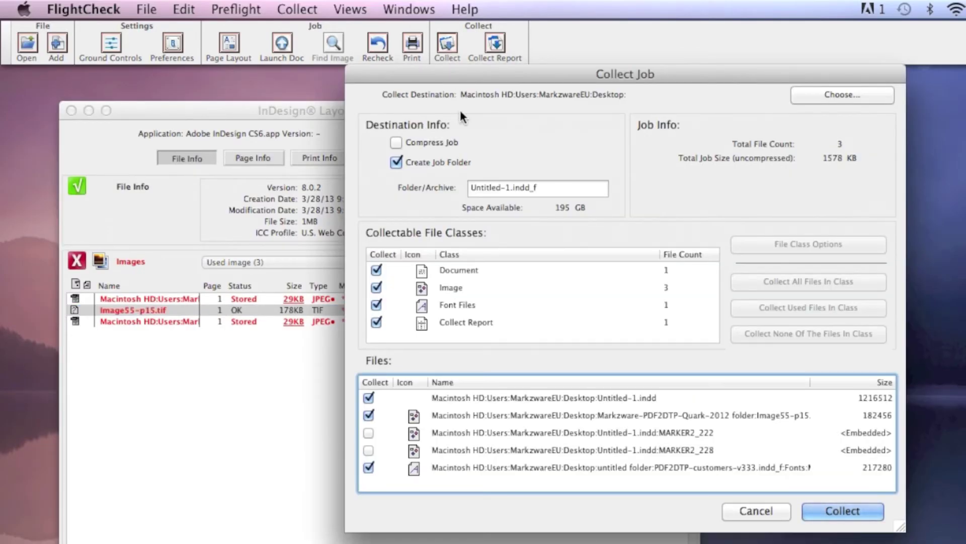
pyautogui.click(377, 430)
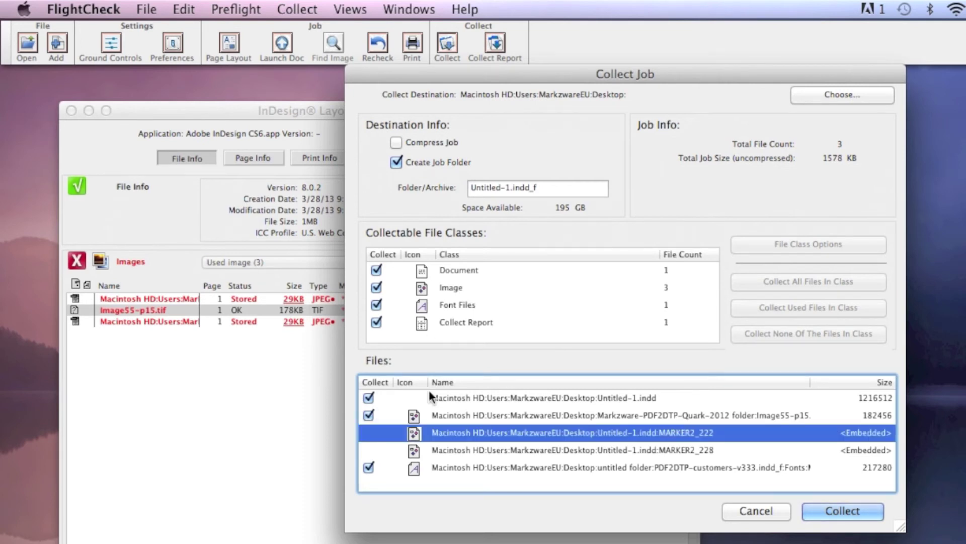
pyautogui.click(484, 468)
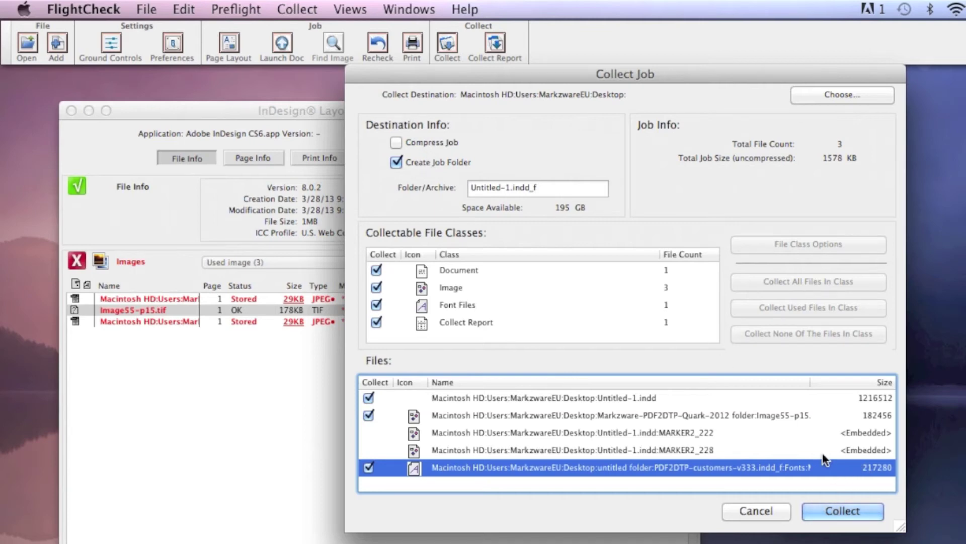
pyautogui.click(844, 513)
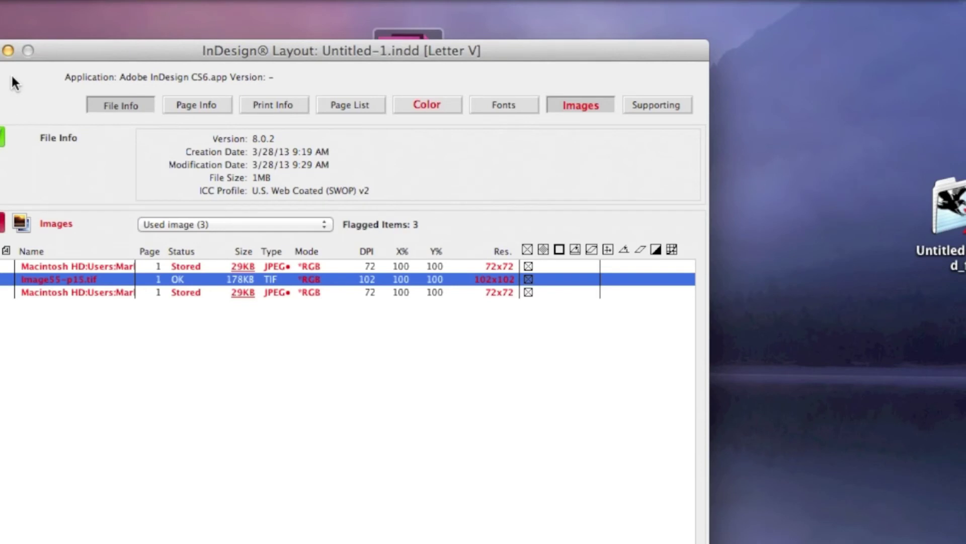
# - Close the FlightCheck report and open the Images folder in the collected Untitled-1.indd_f folder
pyautogui.click(8, 50)
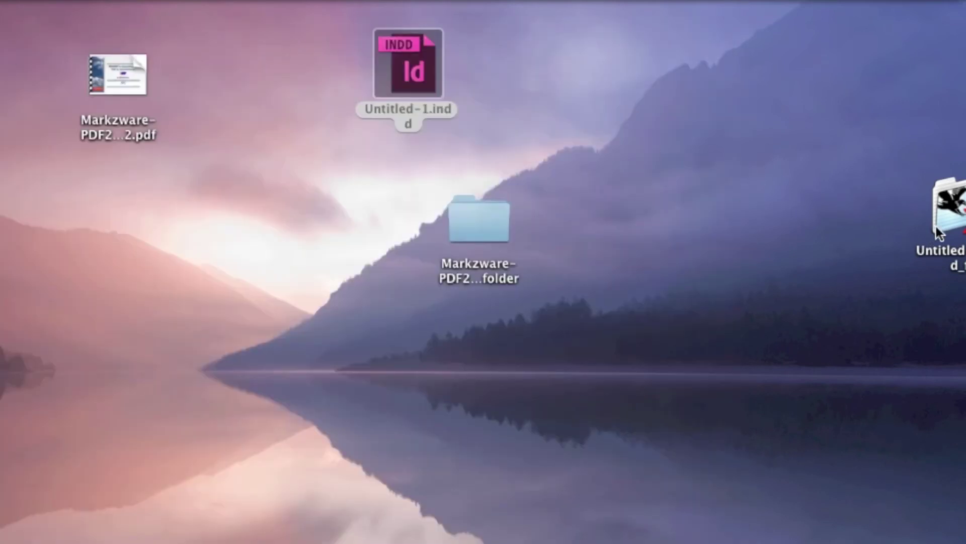
pyautogui.moveTo(936, 227); pyautogui.dragTo(680, 379)
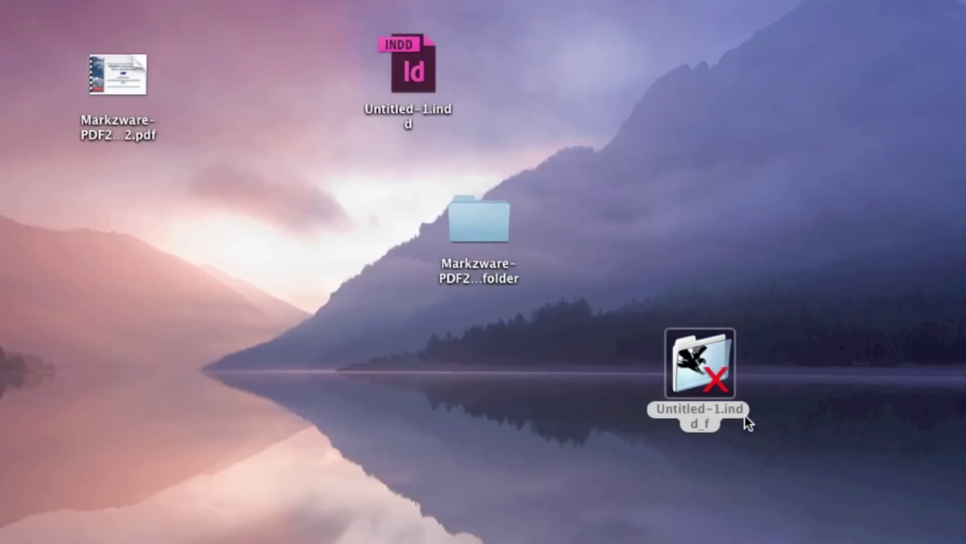
pyautogui.click(705, 379)
pyautogui.doubleClick(706, 346)
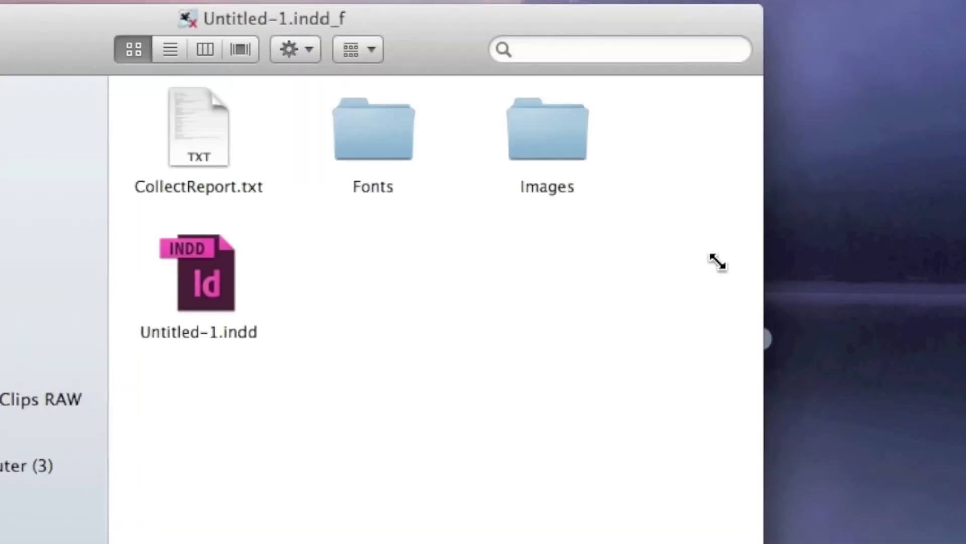
pyautogui.doubleClick(551, 141)
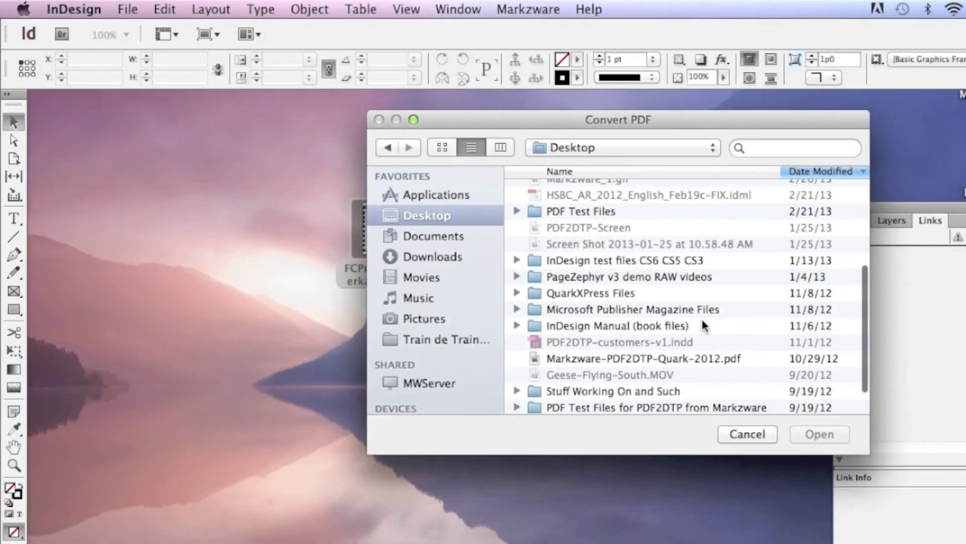
# - Convert FCPro.WieZuVerkaufen.DE.pdf from the Desktop with PDF2DTP
pyautogui.scroll(-2, 703, 324)
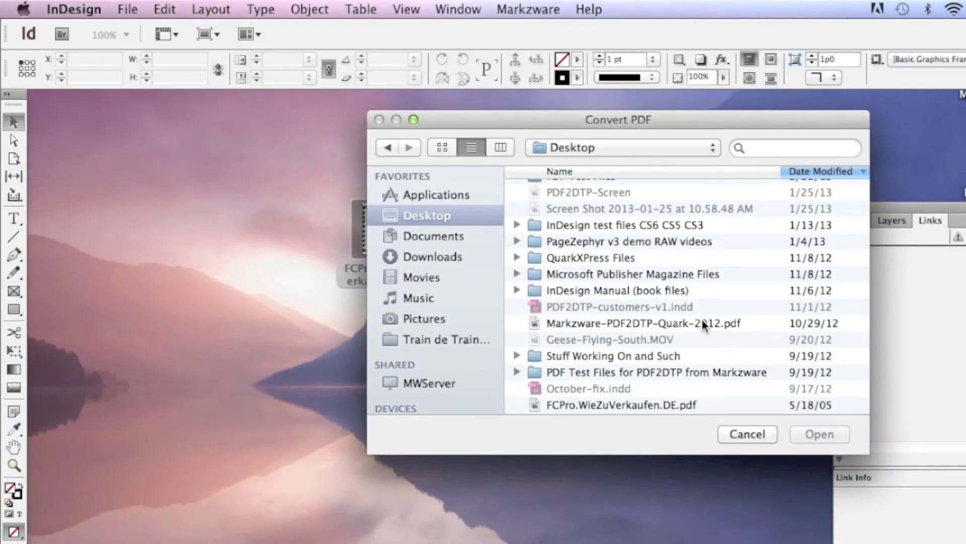
pyautogui.click(628, 402)
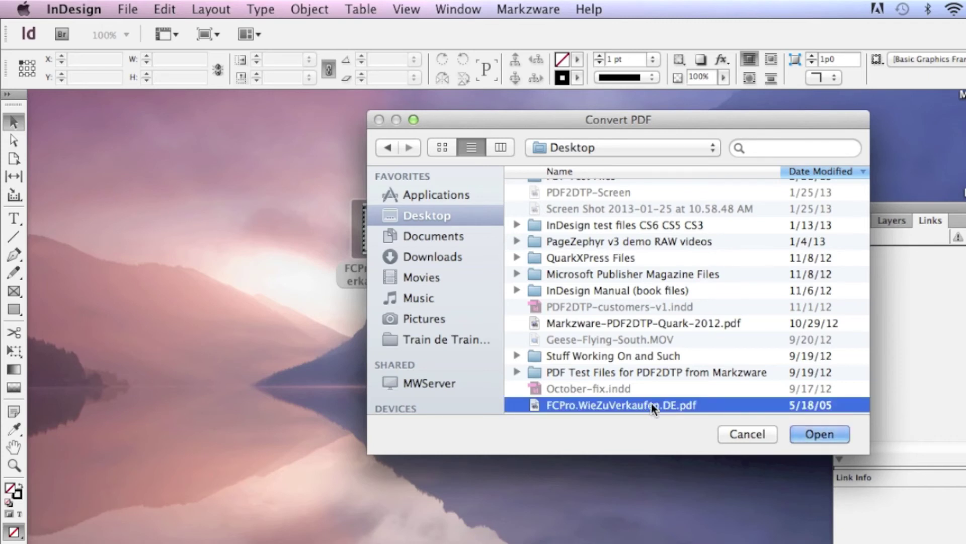
pyautogui.click(825, 436)
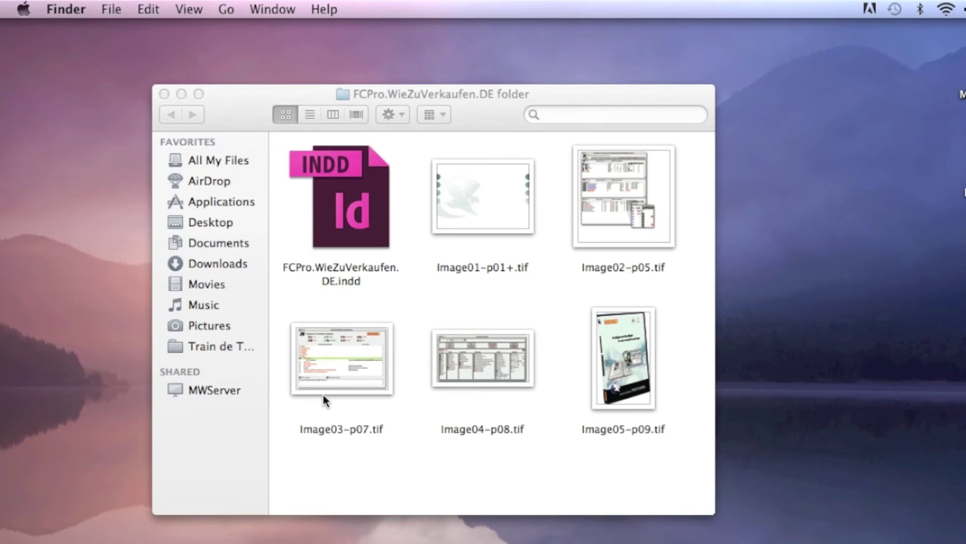
# - Open Image05-p09.tif from the FCPro.WieZuVerkaufen.DE output folder in Preview
pyautogui.moveTo(472, 95); pyautogui.dragTo(472, 96)
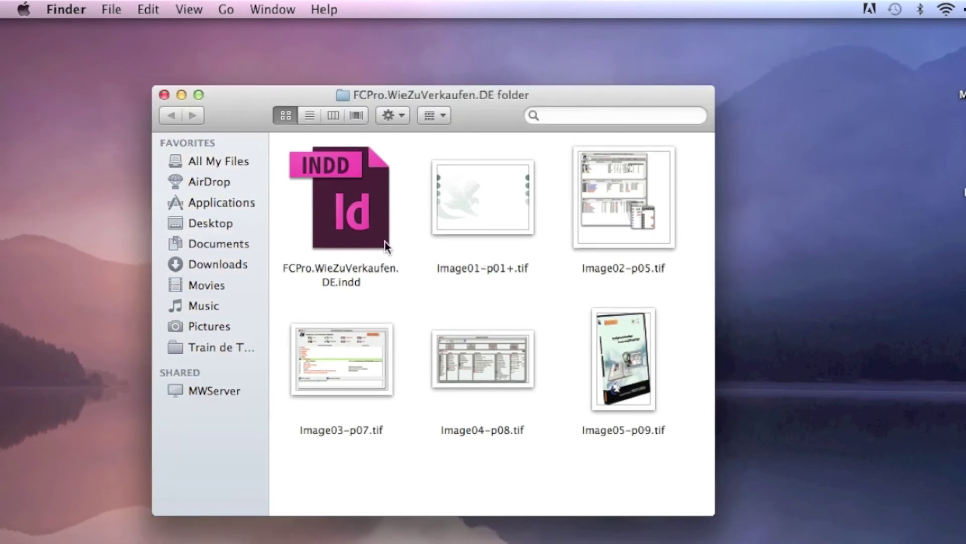
pyautogui.click(624, 362)
pyautogui.doubleClick(623, 368)
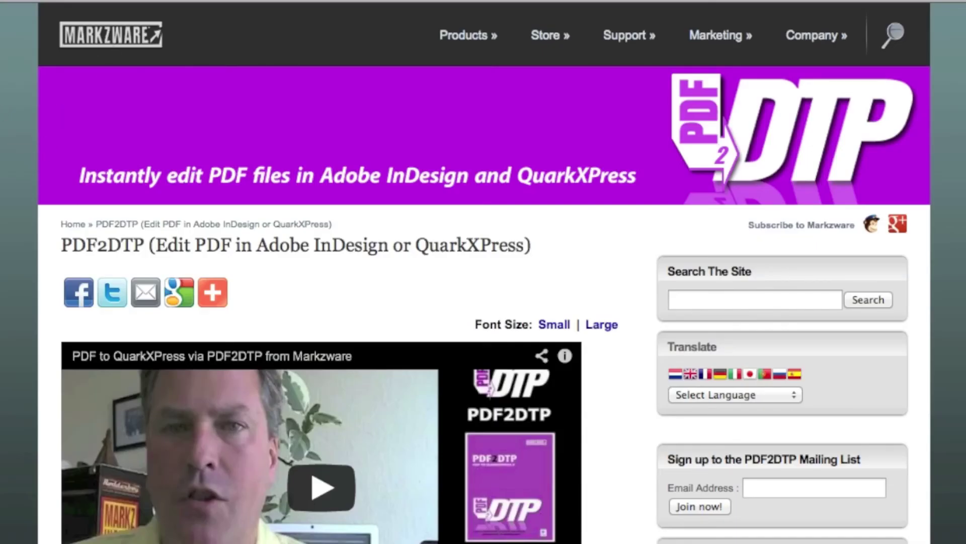
# - Go to Markzware's PDF2DTP product page and scroll to its features and Buy Now buttons
pyautogui.moveTo(459, 37)
pyautogui.moveTo(485, 110)
pyautogui.scroll(-6, 604, 276)
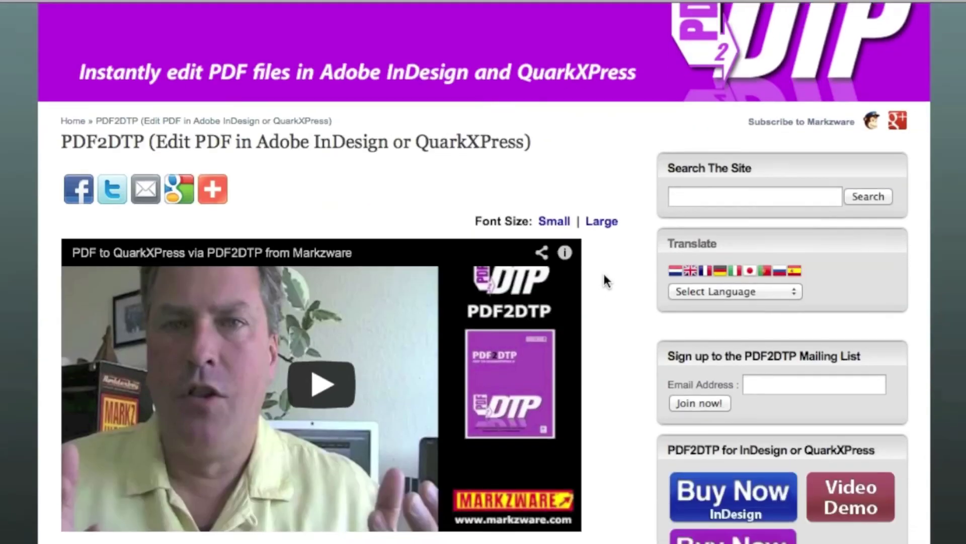
pyautogui.scroll(-3, 603, 271)
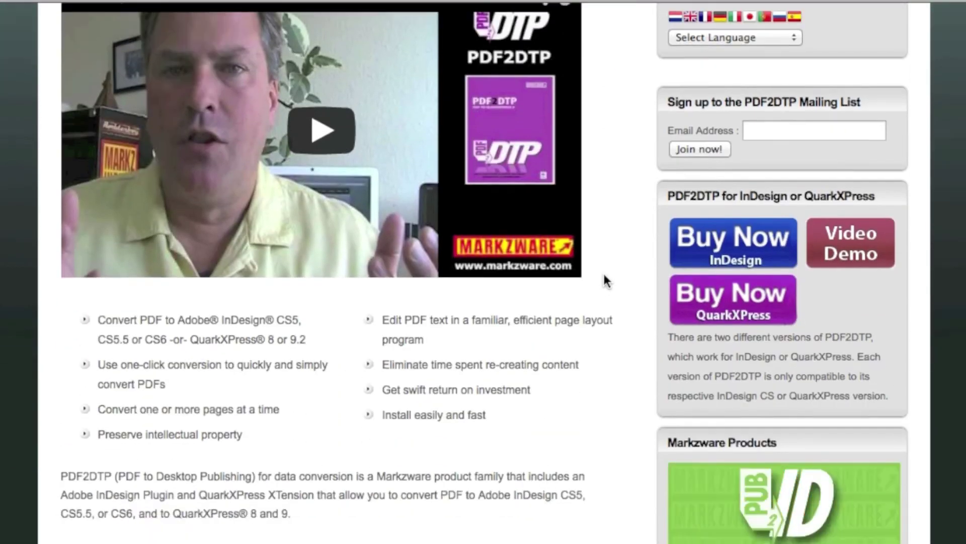